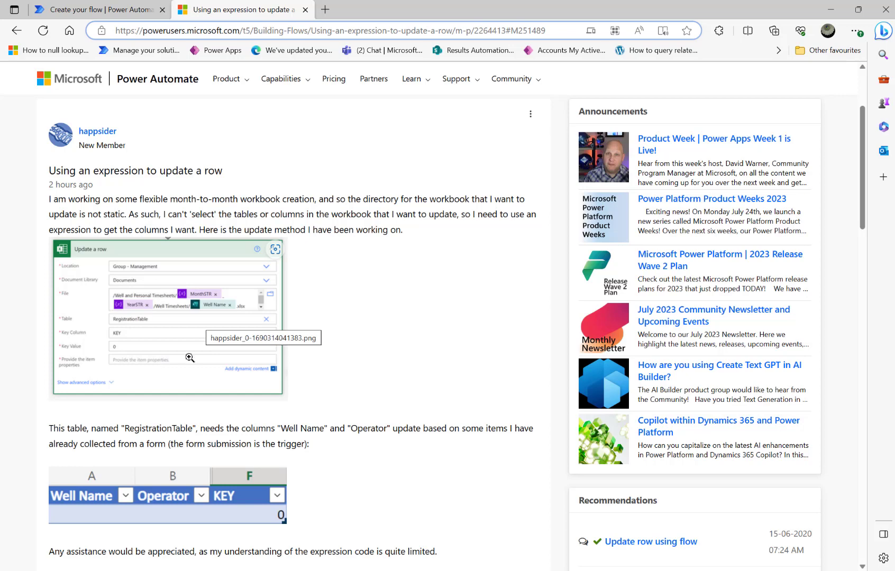
# Step: Examine the table headers and Id values of Employee.xlsx from the Demo folder in Excel, closing it to return to the flow editor
pyautogui.click(112, 8)
pyautogui.click(406, 566)
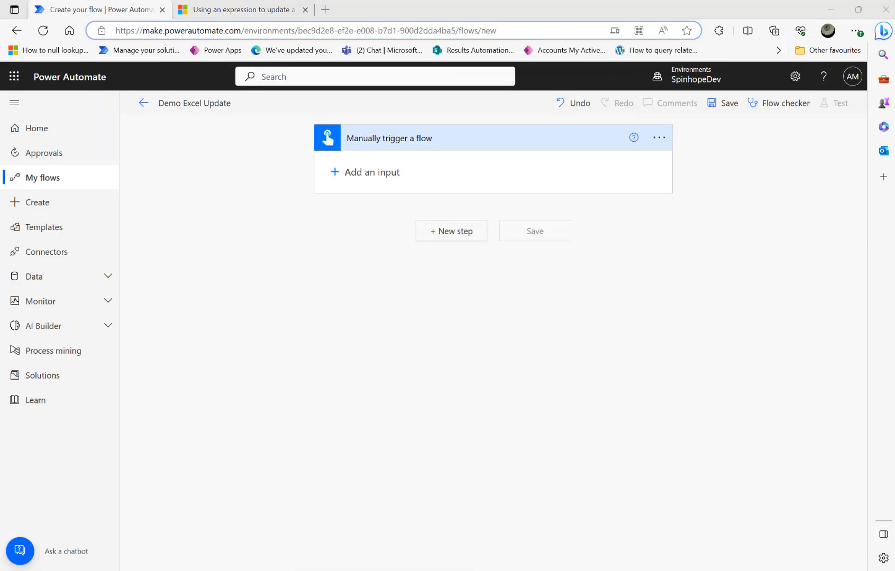
pyautogui.click(132, 113)
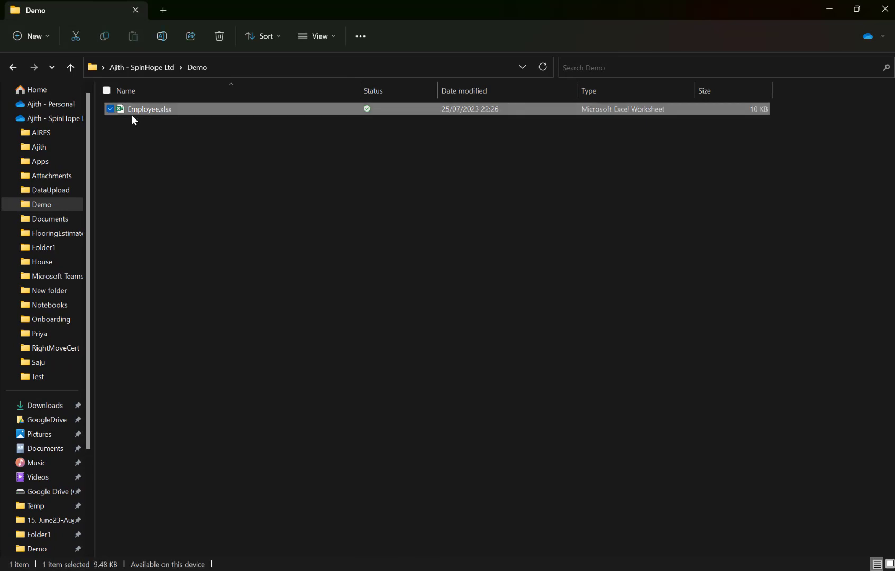
pyautogui.doubleClick(132, 114)
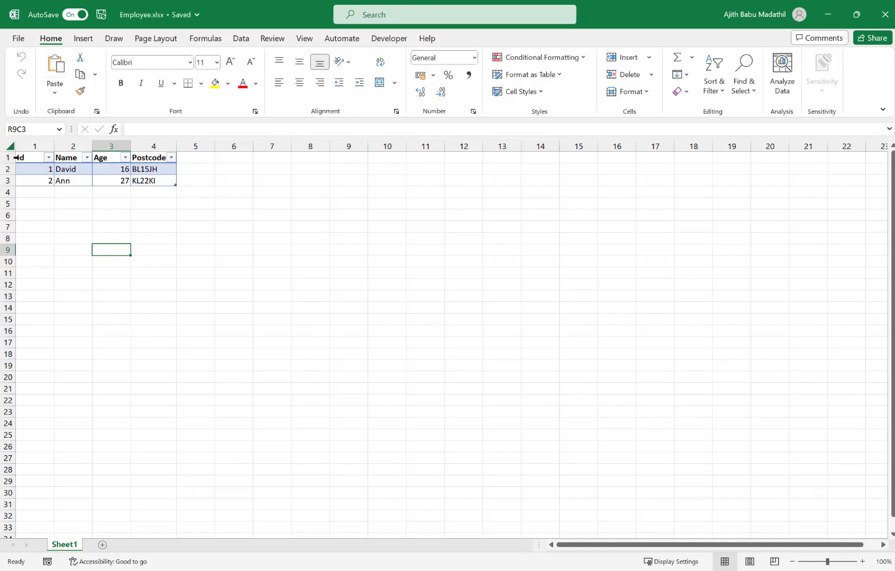
pyautogui.click(27, 157)
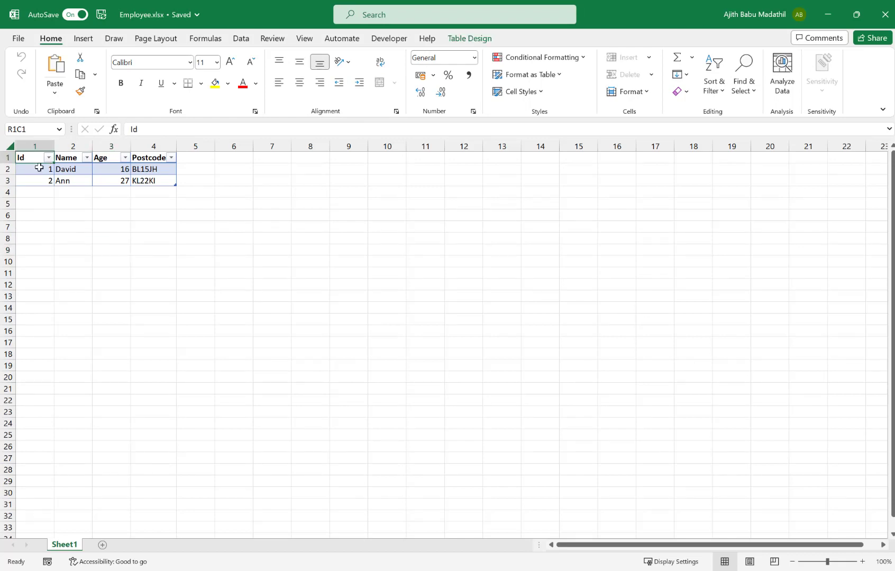
pyautogui.click(36, 168)
pyautogui.click(38, 180)
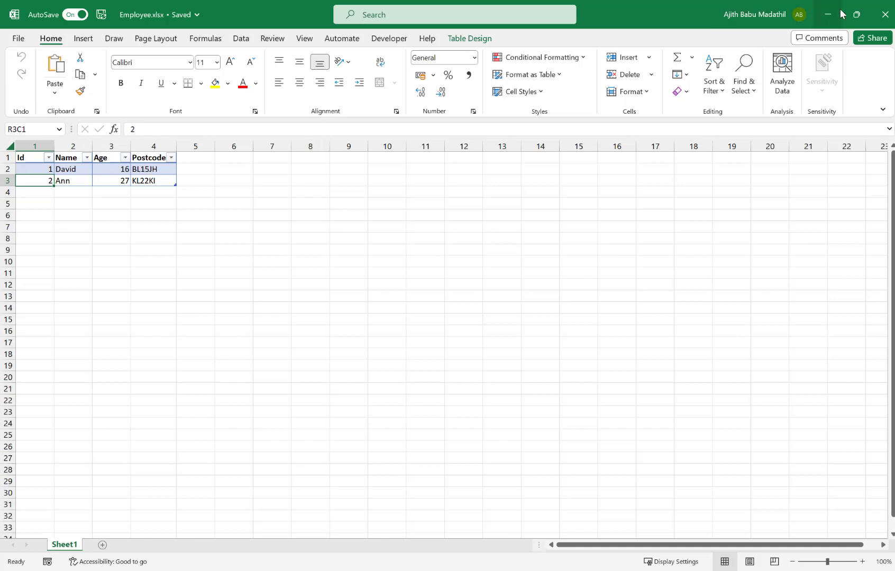
pyautogui.click(884, 15)
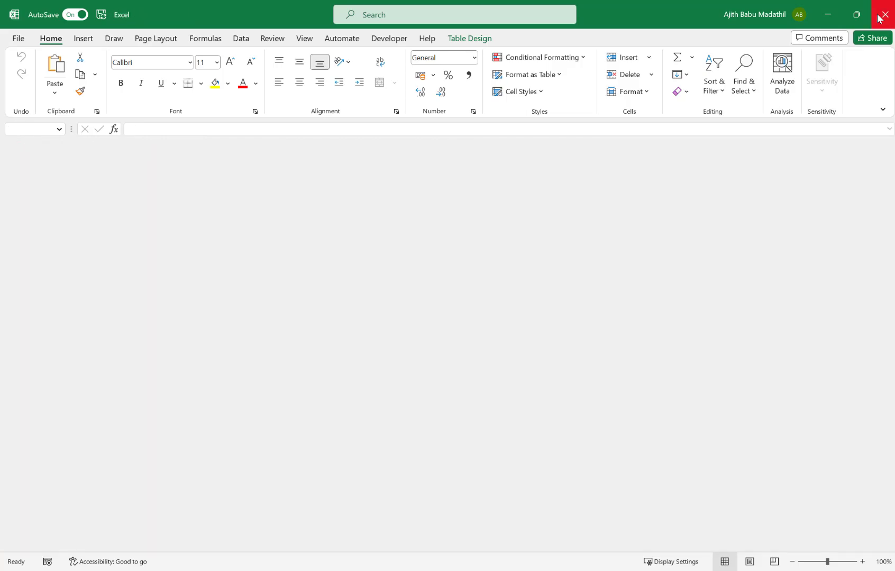
pyautogui.click(841, 11)
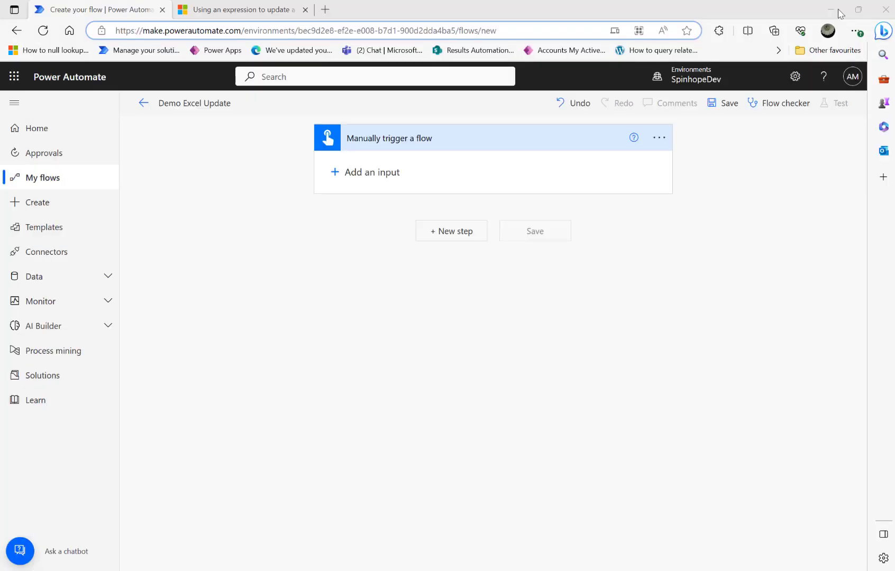
# Step: Add an Excel Online (Business) Update a row action with location OneDrive for Business and document library OneDrive
pyautogui.click(451, 230)
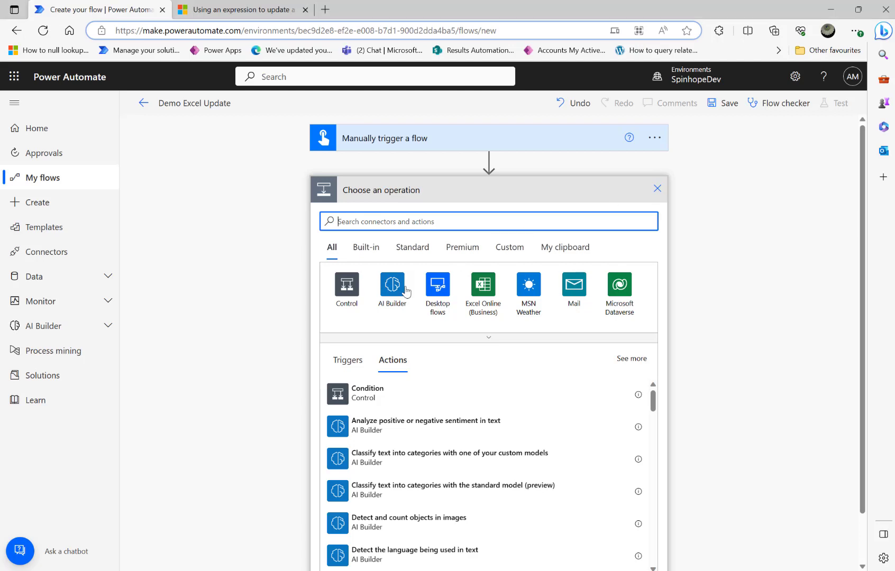
pyautogui.click(486, 288)
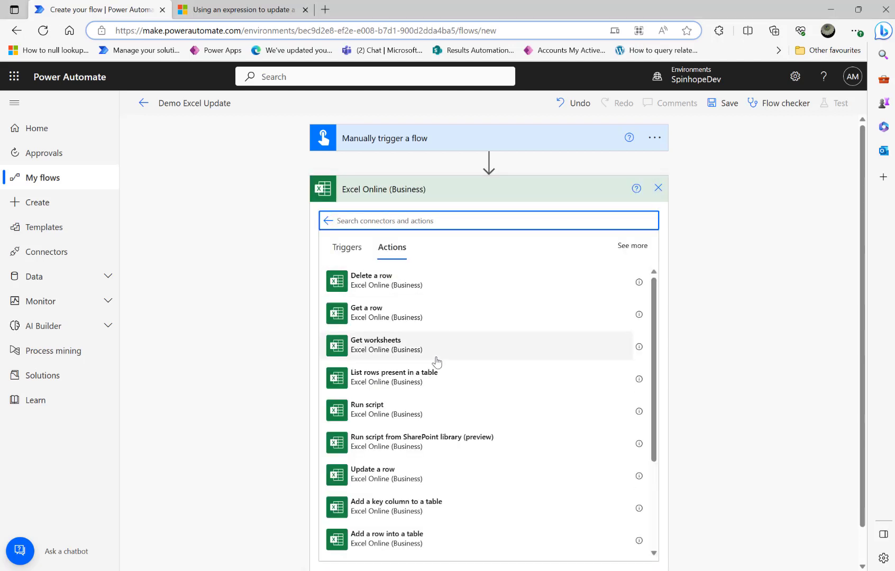
pyautogui.click(388, 479)
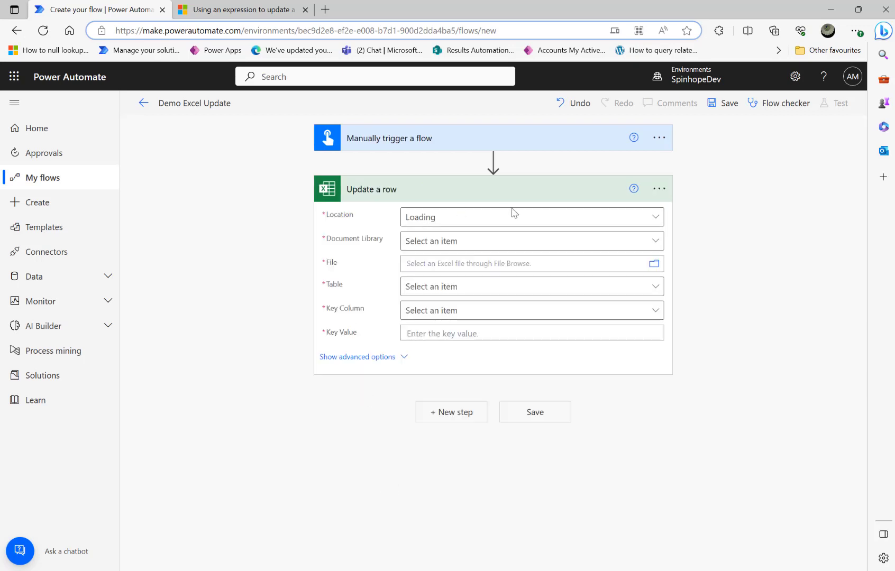
pyautogui.click(656, 217)
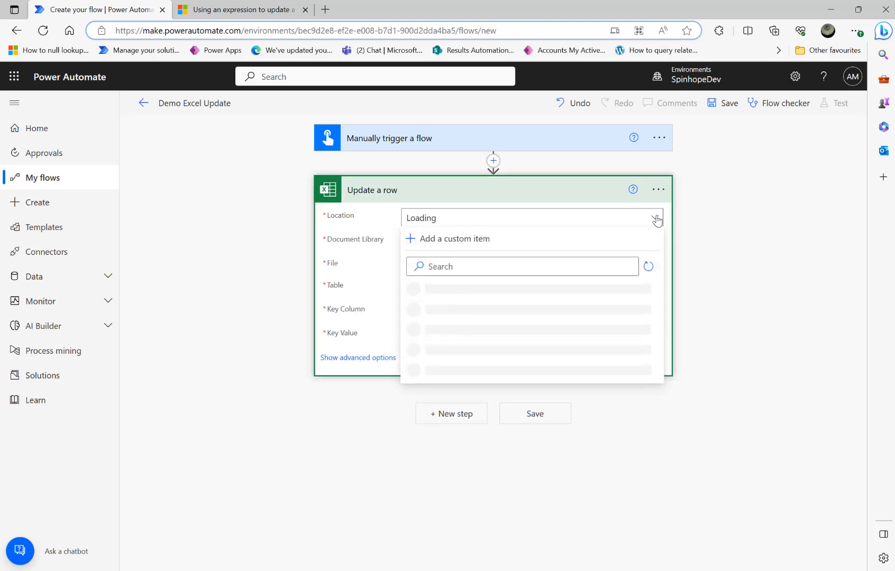
pyautogui.click(457, 298)
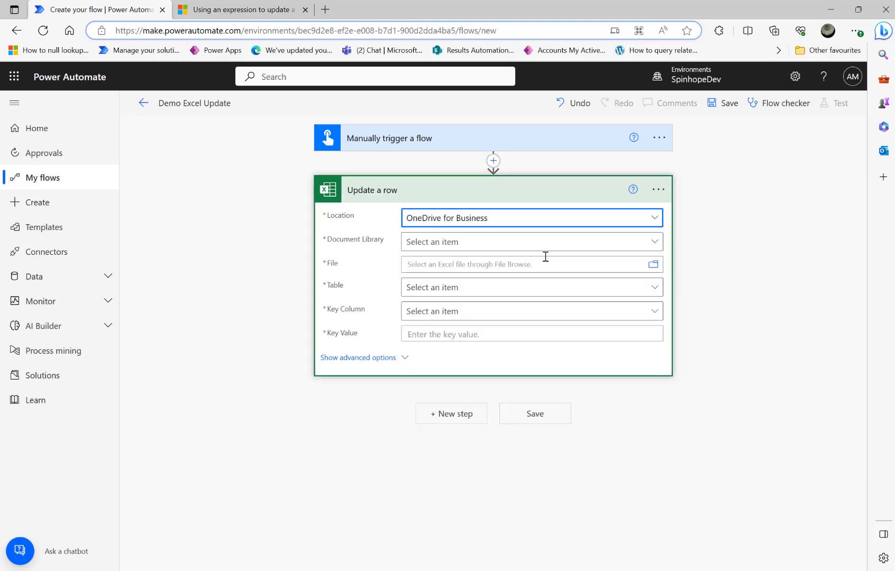
pyautogui.click(655, 244)
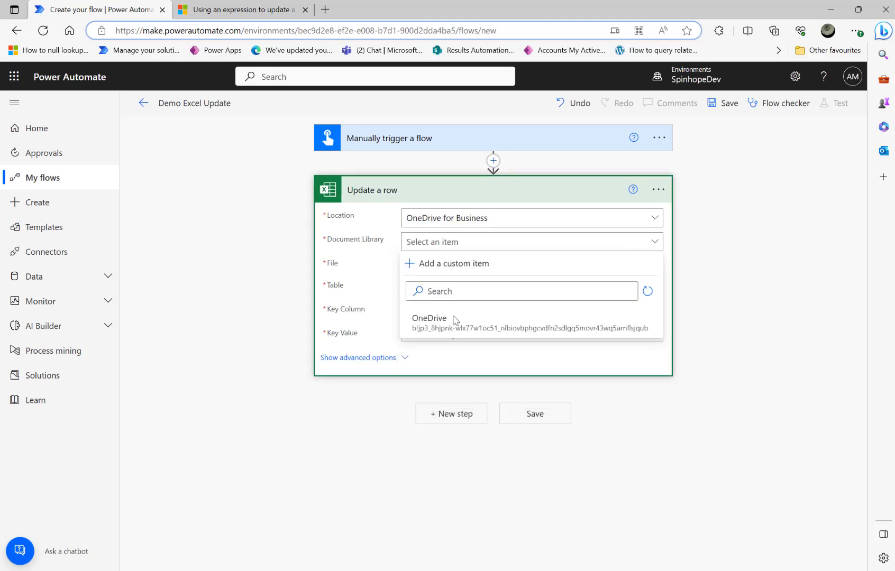
pyautogui.click(448, 325)
# Step: Check the workbook's folder in File Explorer and enter /Demo/ as the file path of the Update a row action
pyautogui.click(480, 261)
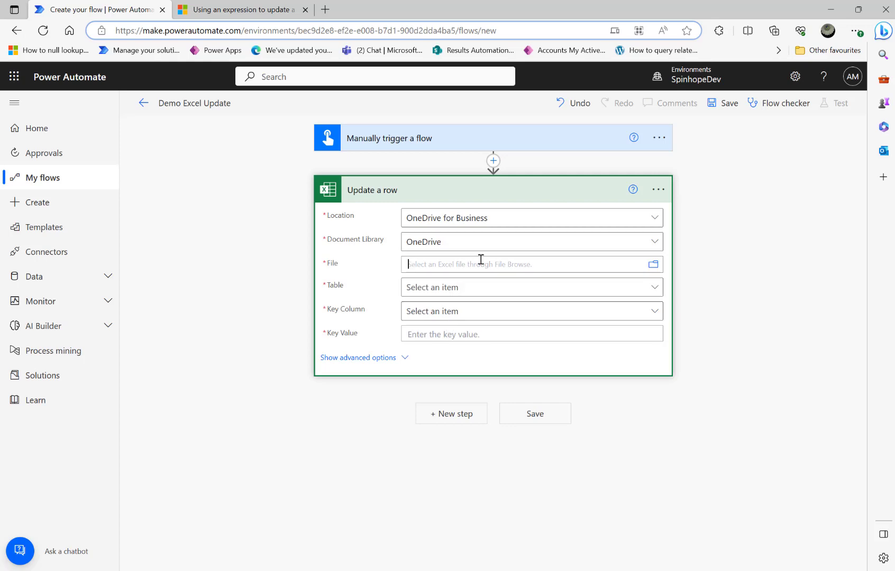
pyautogui.hotkey('alt', 'Tab')
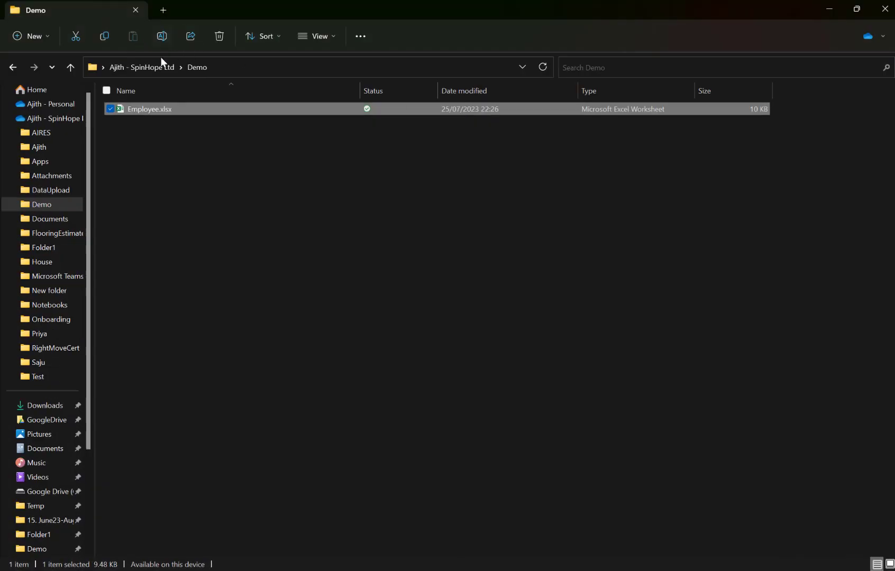
pyautogui.click(829, 9)
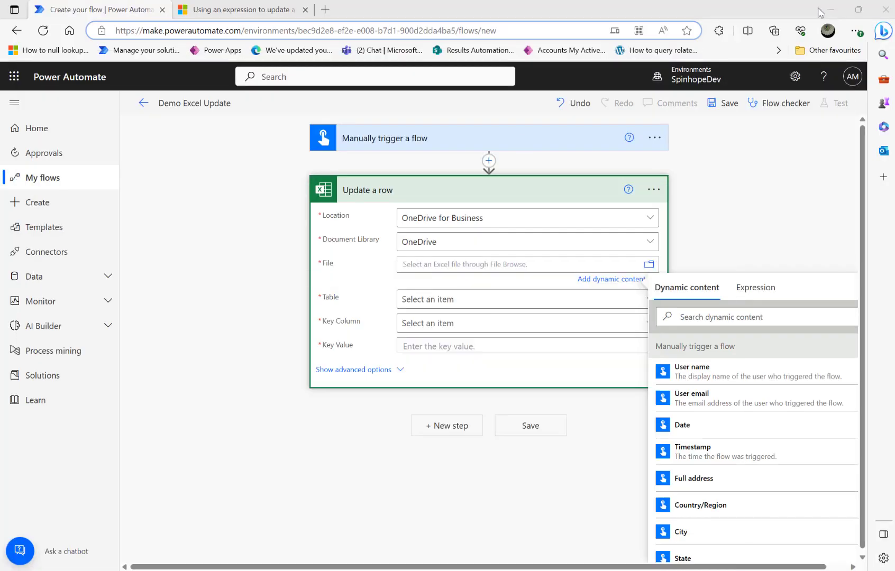
pyautogui.click(436, 264)
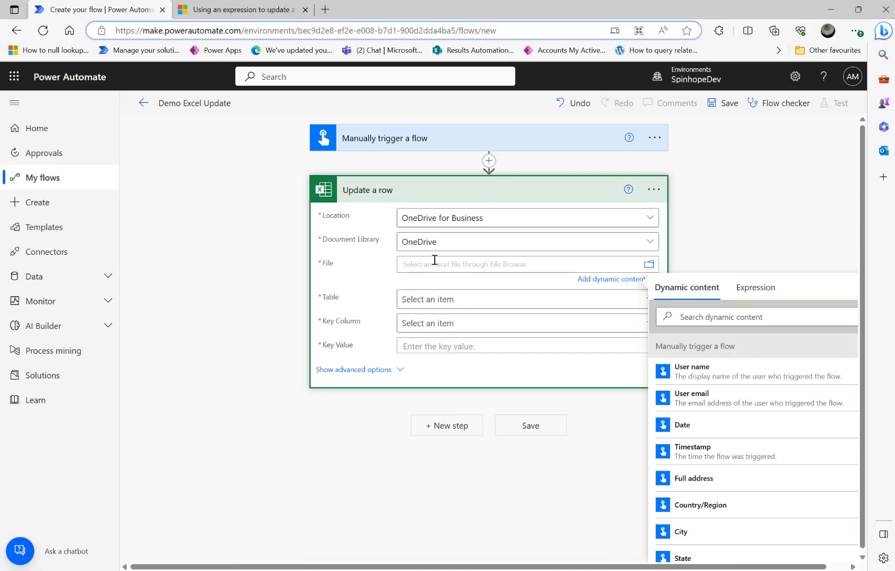
pyautogui.write('/Demo/')
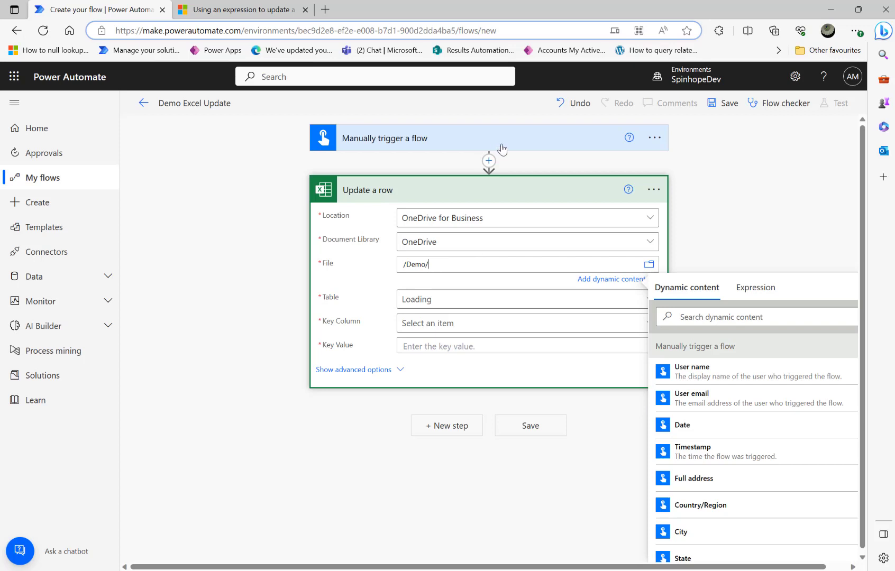
# Step: Insert a Compose action between the trigger and Update a row, with Employee.xlsx as its input
pyautogui.click(489, 161)
pyautogui.click(479, 180)
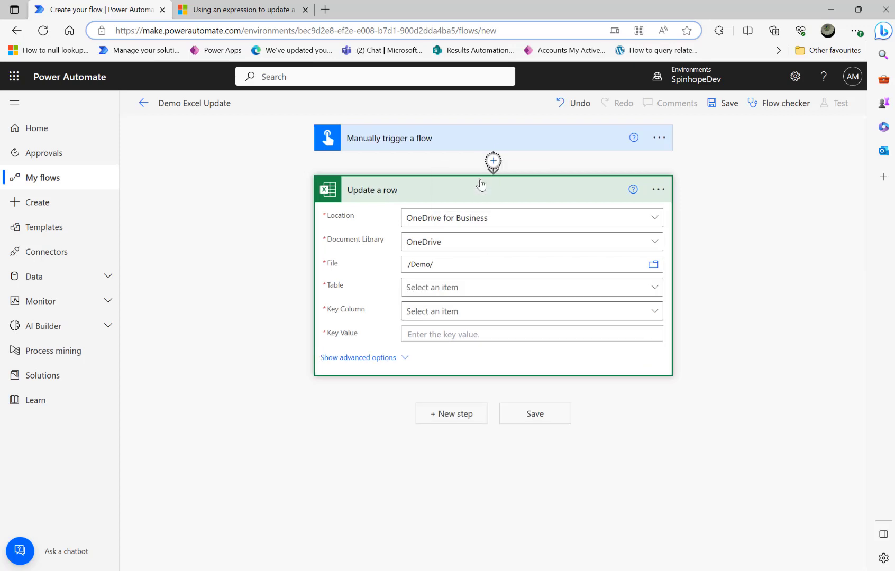
pyautogui.write('compose')
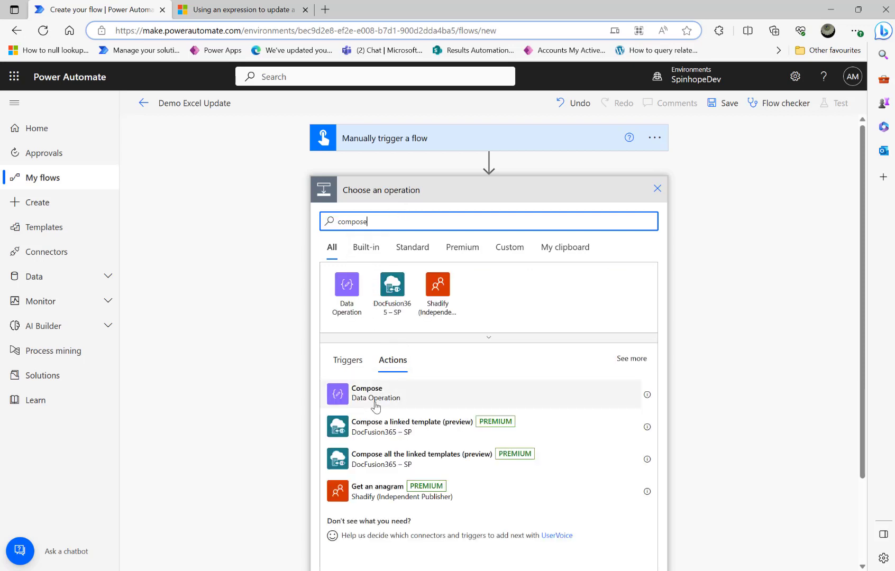
pyautogui.click(373, 407)
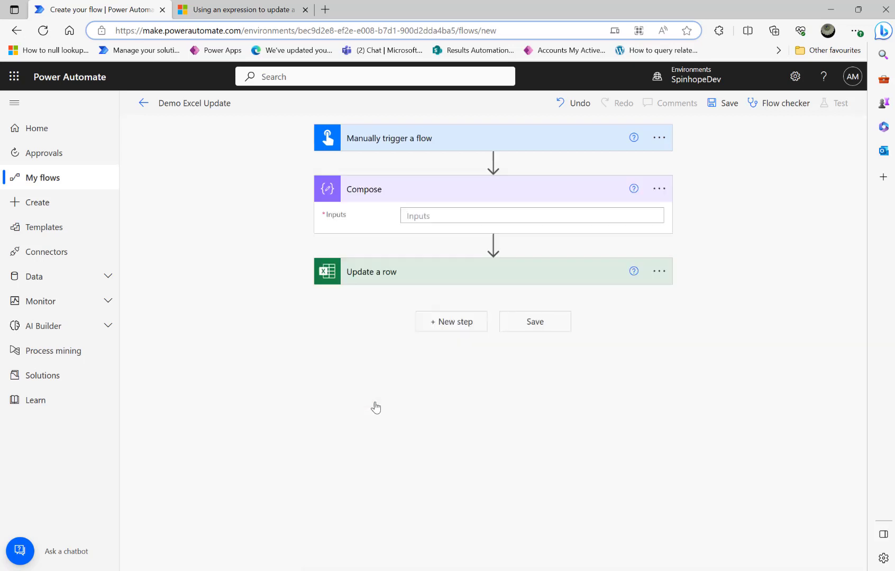
pyautogui.click(452, 216)
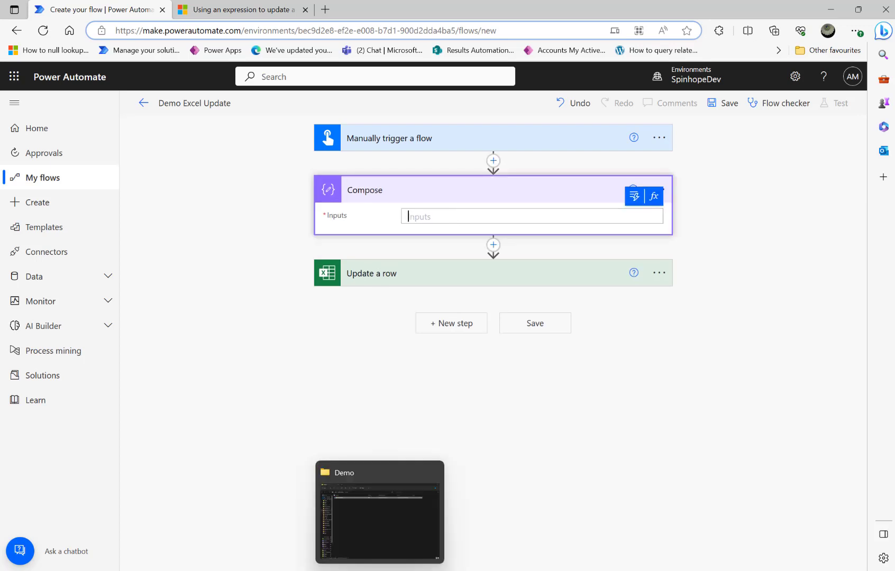
pyautogui.click(370, 505)
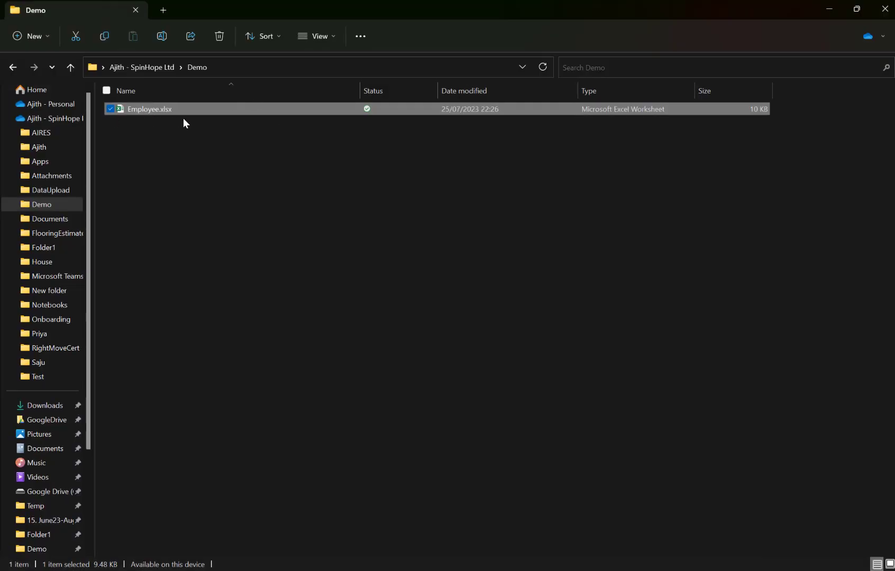
pyautogui.click(829, 9)
pyautogui.write('Employee.xlsx')
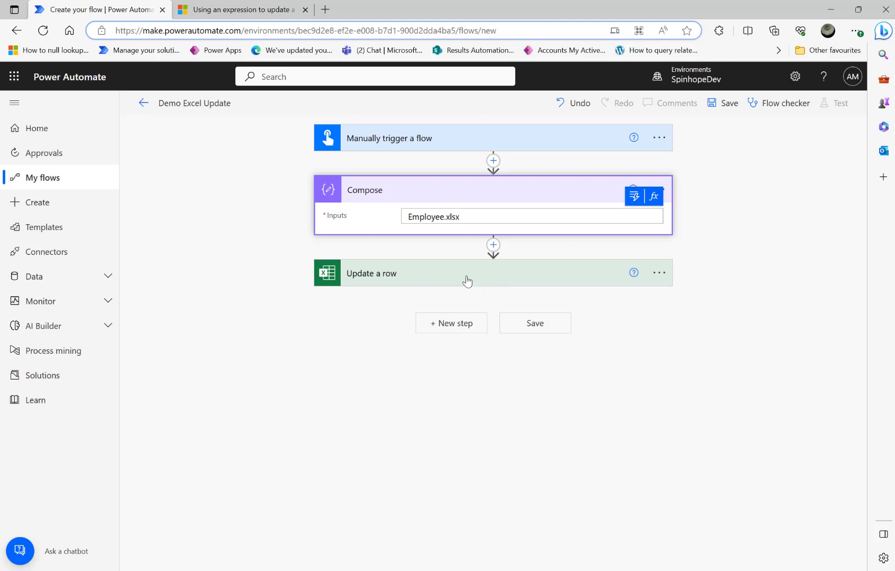
# Step: Append the Compose action's Outputs to the /Demo/ file path in the Update a row action
pyautogui.click(467, 281)
pyautogui.click(462, 343)
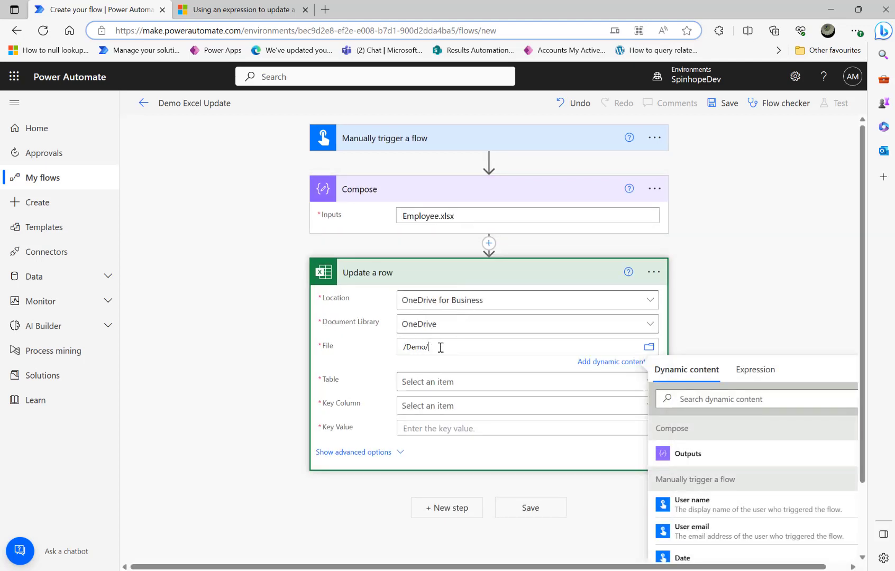
pyautogui.click(675, 454)
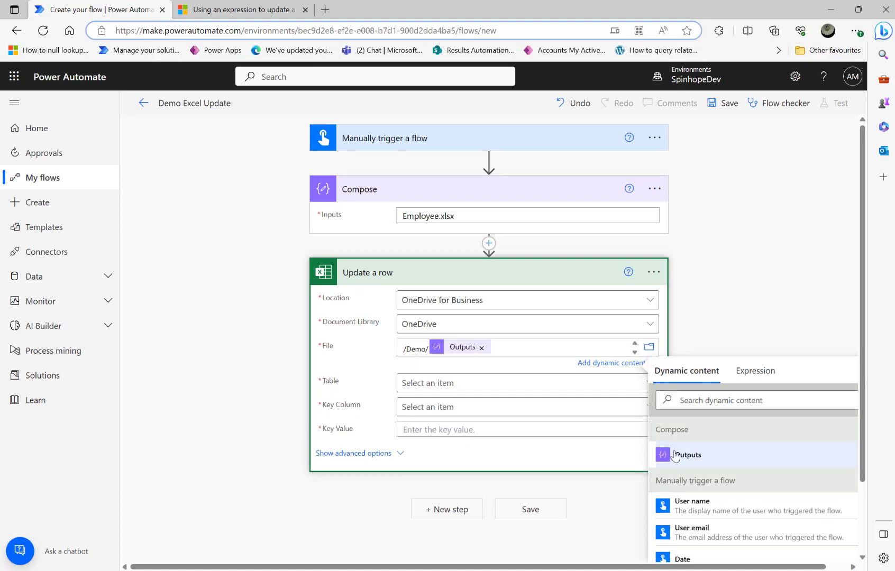
# Step: Check the forum post's Update a row example and set the action's table to the custom item Emp
pyautogui.click(222, 9)
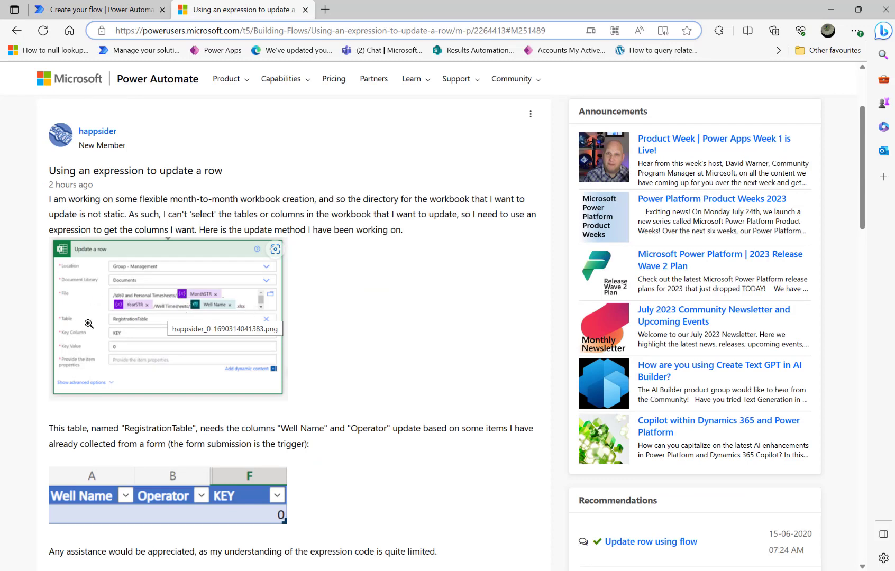
pyautogui.click(94, 10)
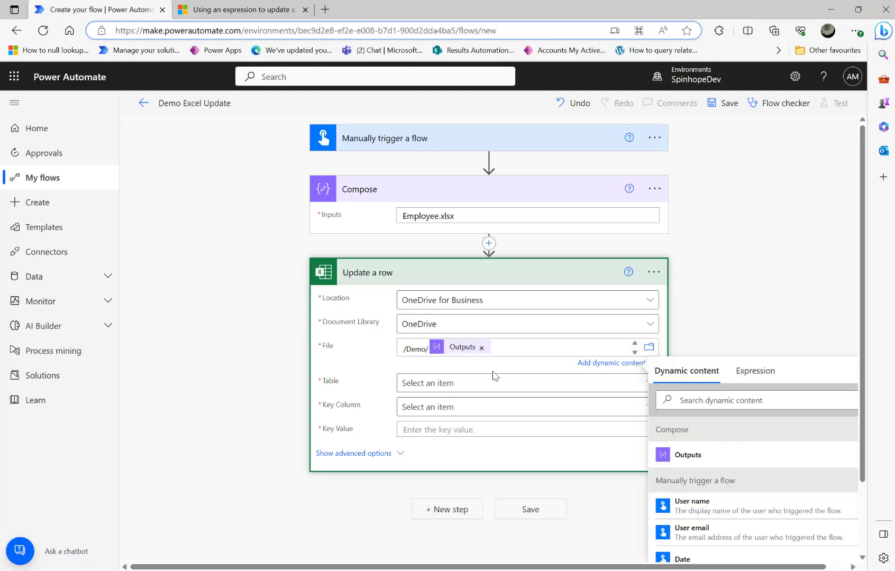
pyautogui.click(579, 381)
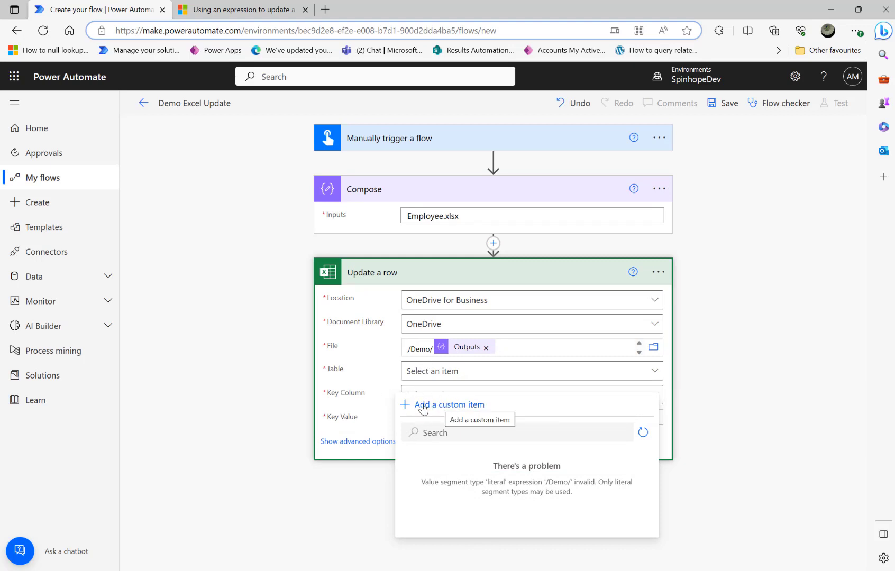
pyautogui.click(449, 405)
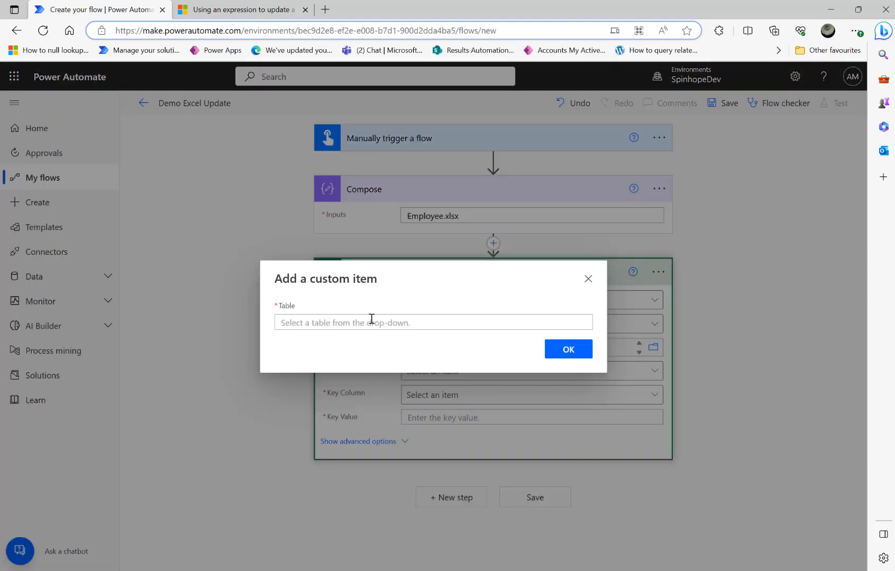
pyautogui.write('Emp')
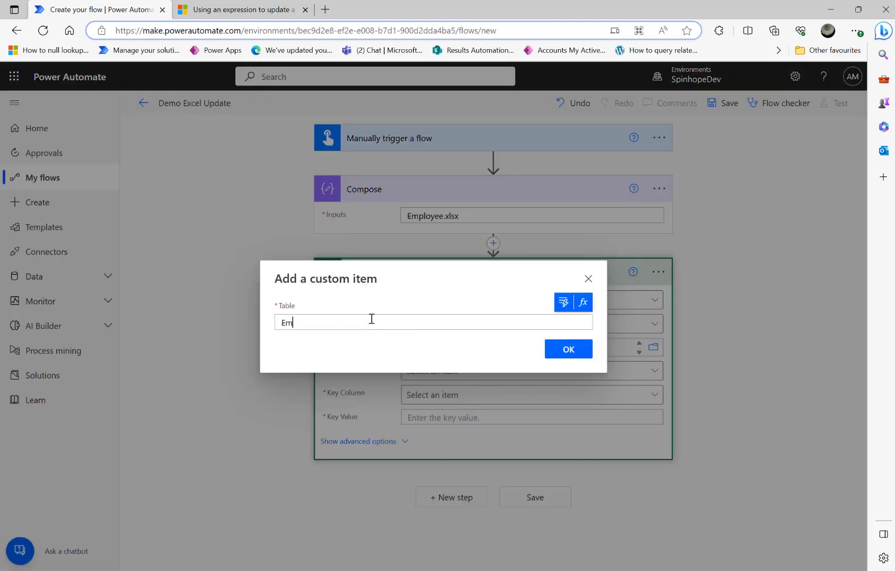
pyautogui.click(566, 354)
# Step: Set the Key Column of the Update a row action to the custom item Id
pyautogui.moveTo(643, 570)
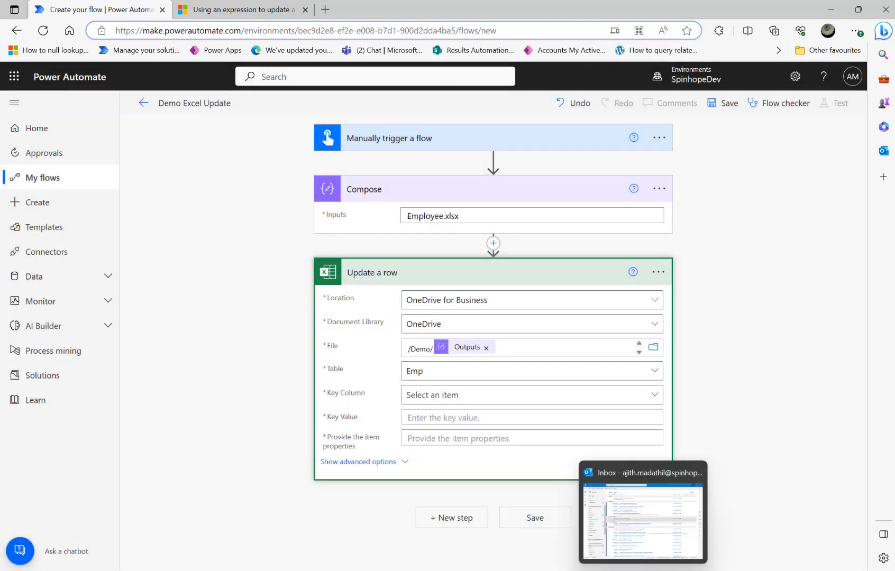
pyautogui.click(473, 396)
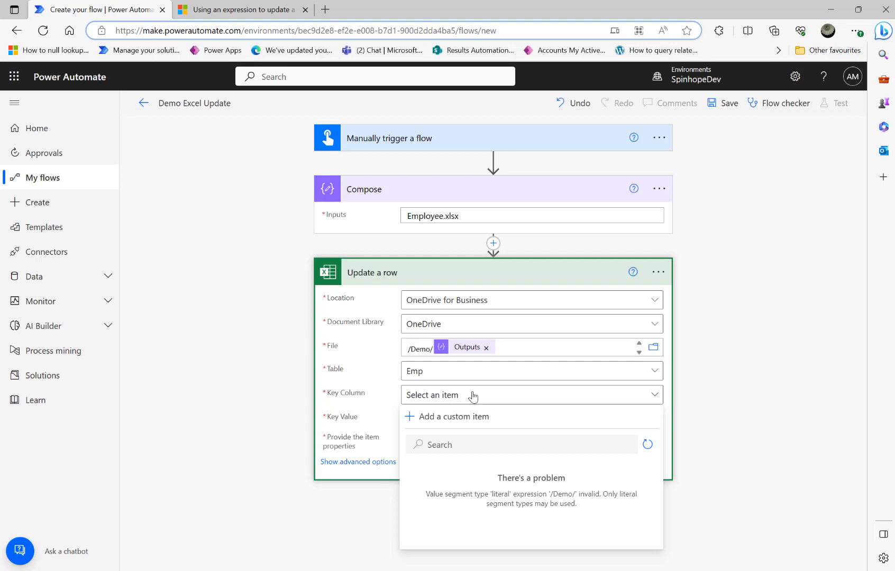
pyautogui.click(445, 419)
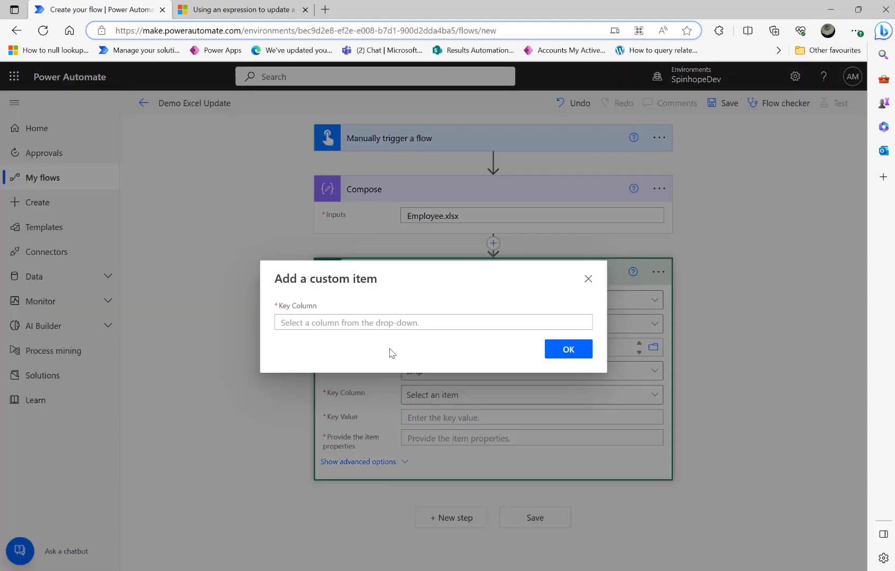
pyautogui.click(357, 324)
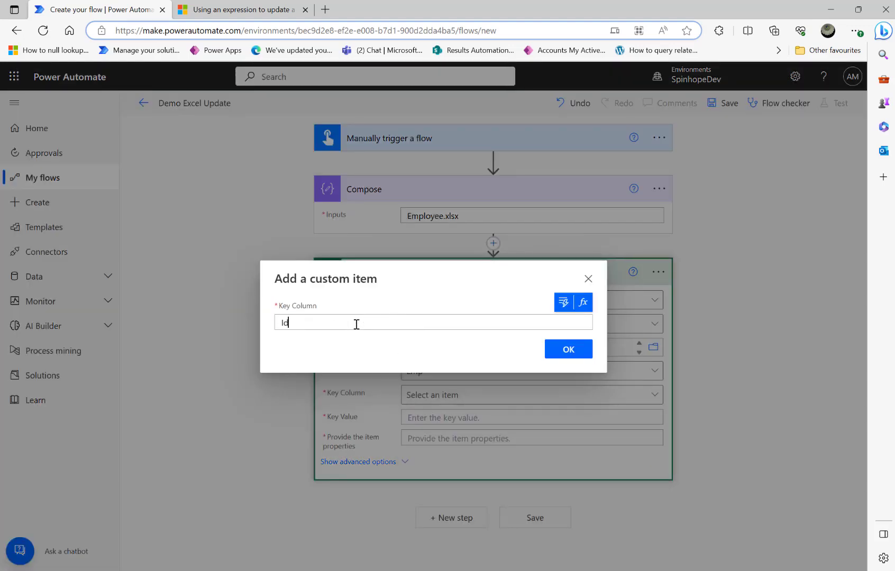
pyautogui.click(577, 351)
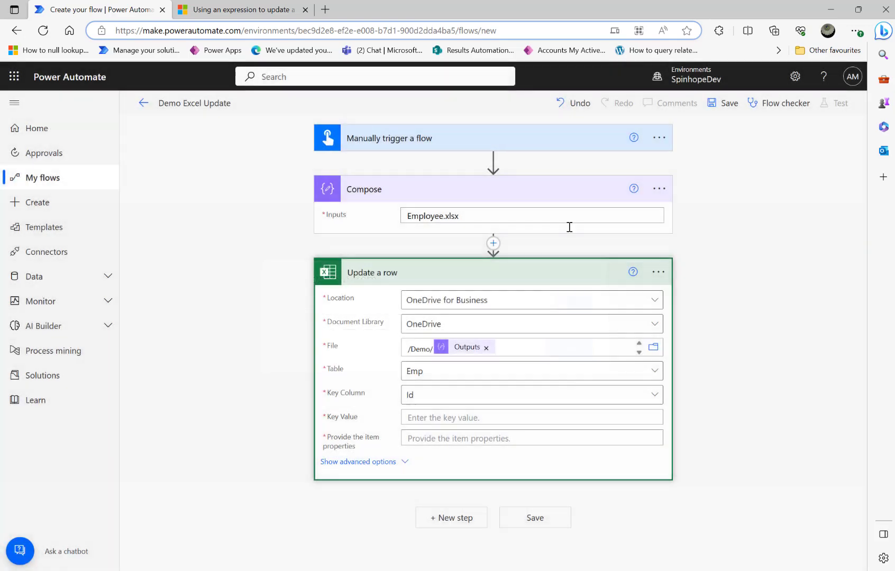
# Step: Check the forum post's example table and set the Key Value of the Update a row action to 2
pyautogui.click(247, 8)
pyautogui.scroll(-3, 387, 373)
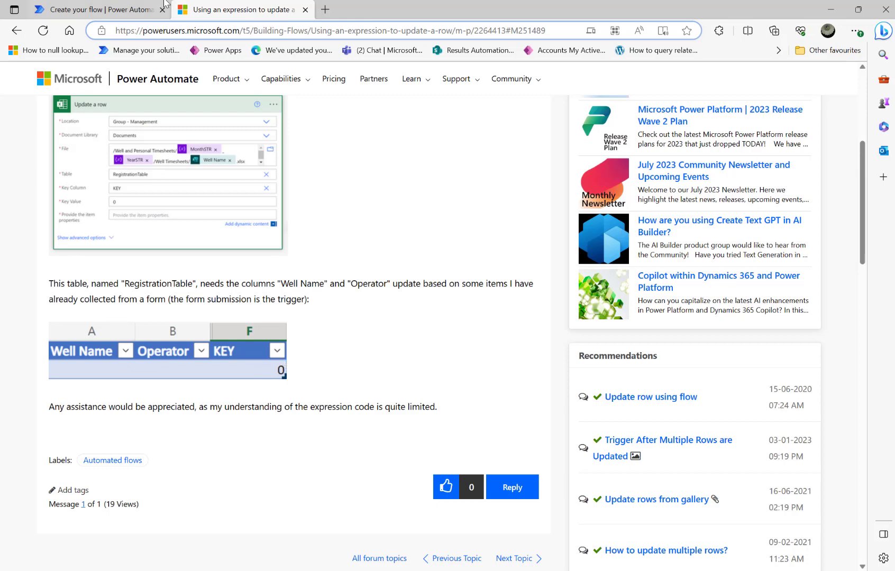
pyautogui.hotkey('ctrl', 'Tab')
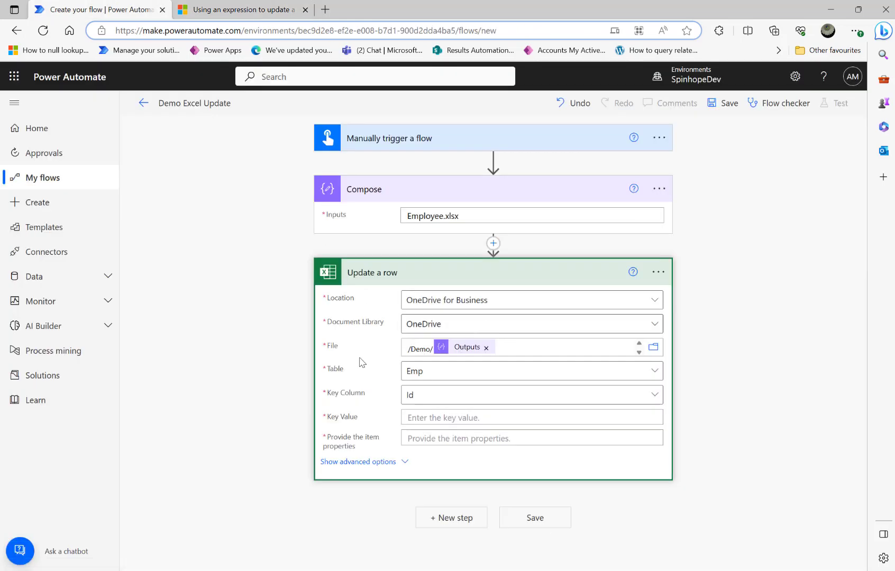
pyautogui.click(443, 416)
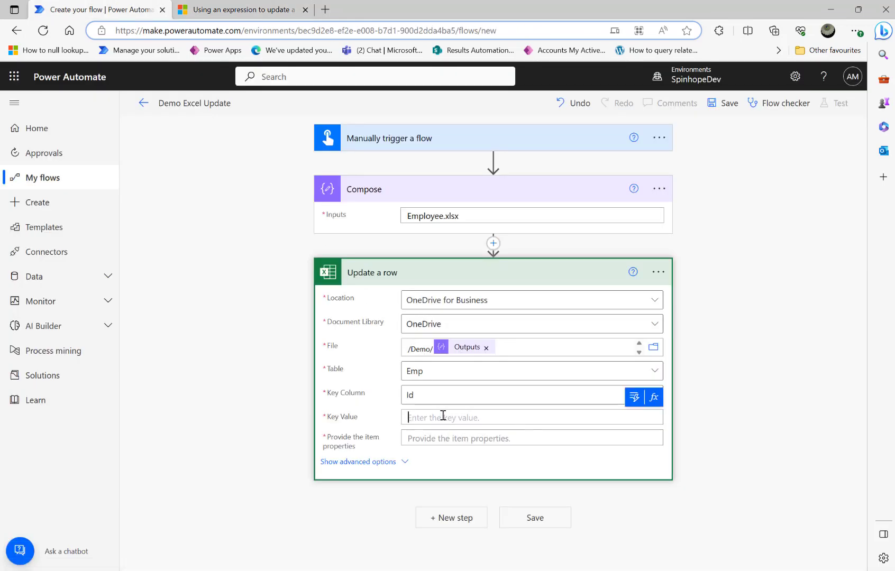
pyautogui.write('1')
pyautogui.press('BackSpace')
pyautogui.write('2')
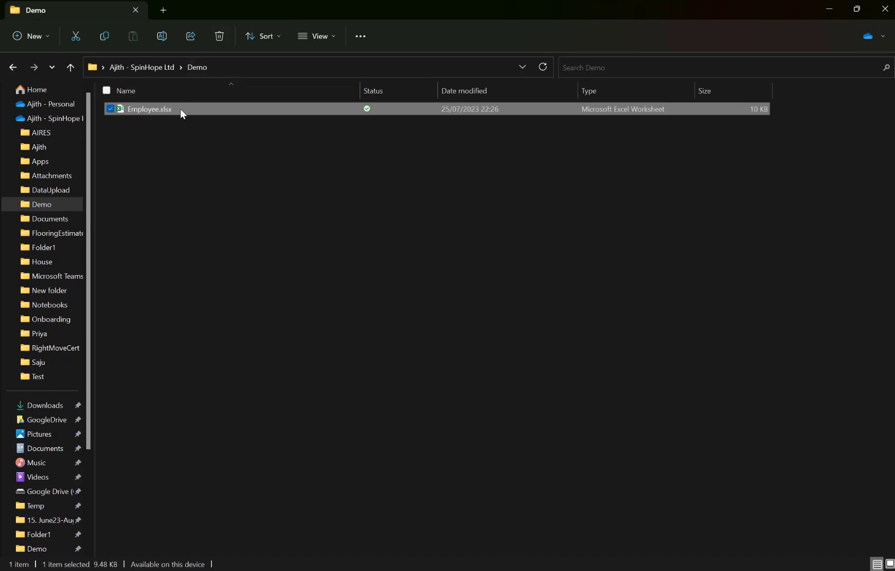
# Step: Open Employee.xlsx from the Demo folder to check the table's columns and rows, and return to the flow
pyautogui.doubleClick(176, 113)
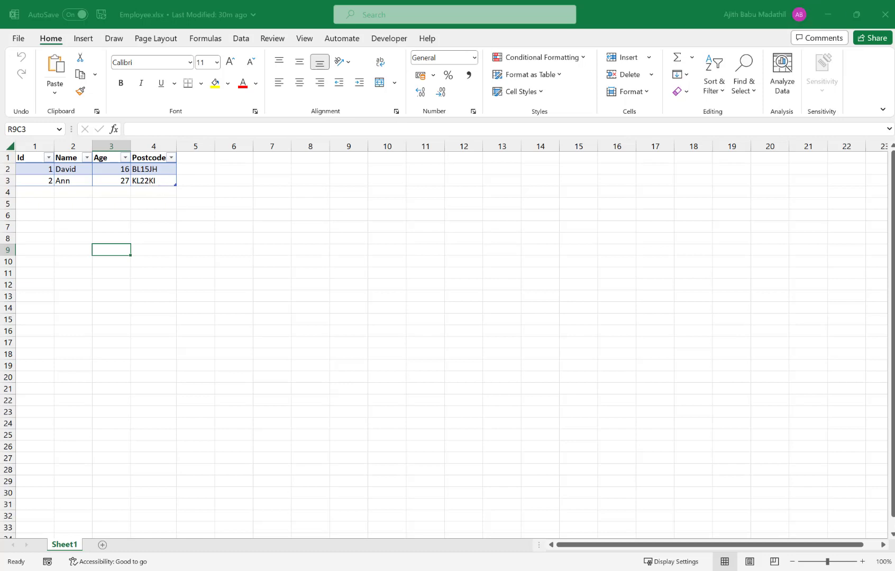
pyautogui.click(887, 18)
pyautogui.click(886, 18)
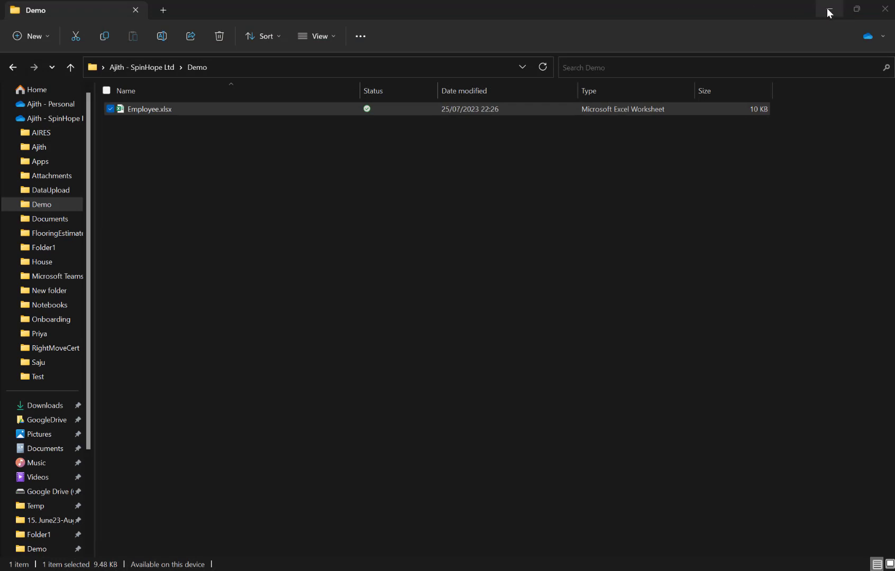
pyautogui.click(829, 13)
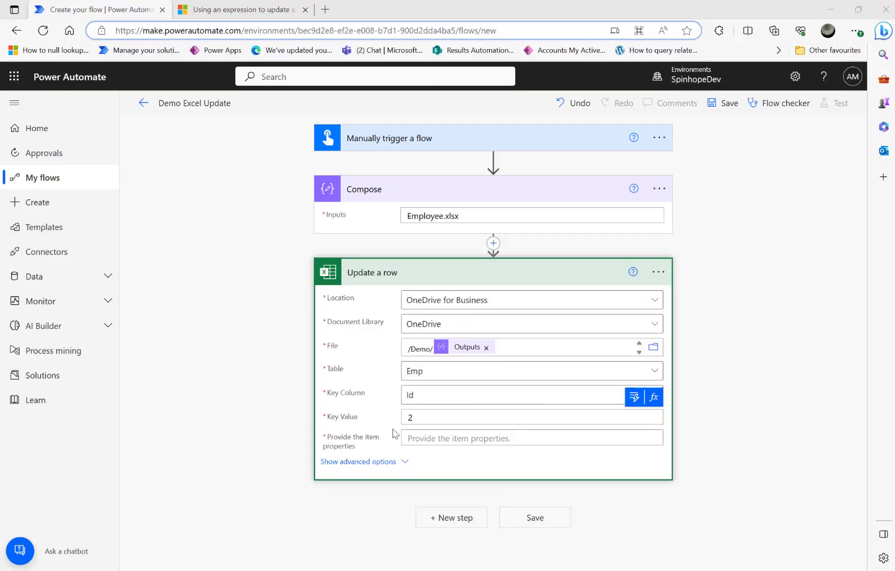
# Step: Enter the JSON {"Postcode":"L189H"} as the item properties of the Update a row action
pyautogui.click(451, 439)
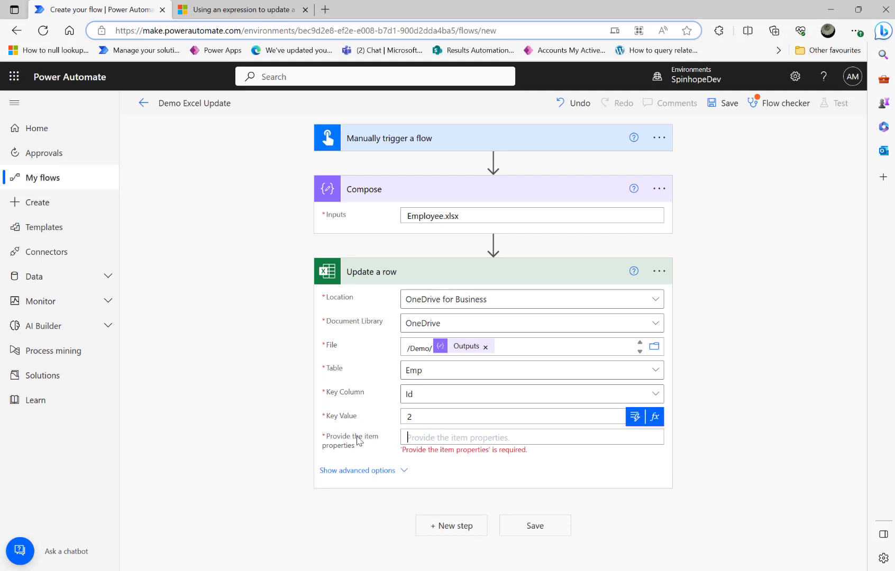
pyautogui.click(470, 440)
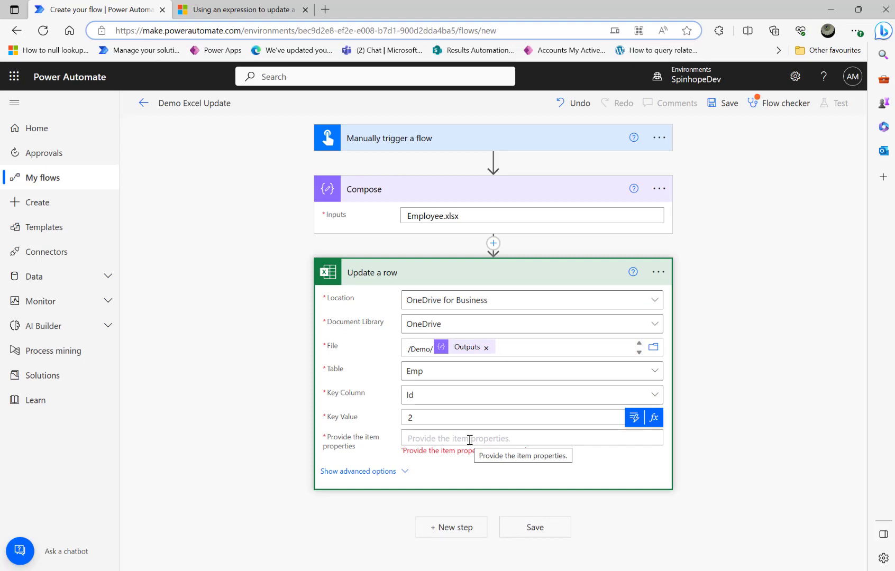
pyautogui.write('{')
pyautogui.press('Return')
pyautogui.press('Return')
pyautogui.press('Return')
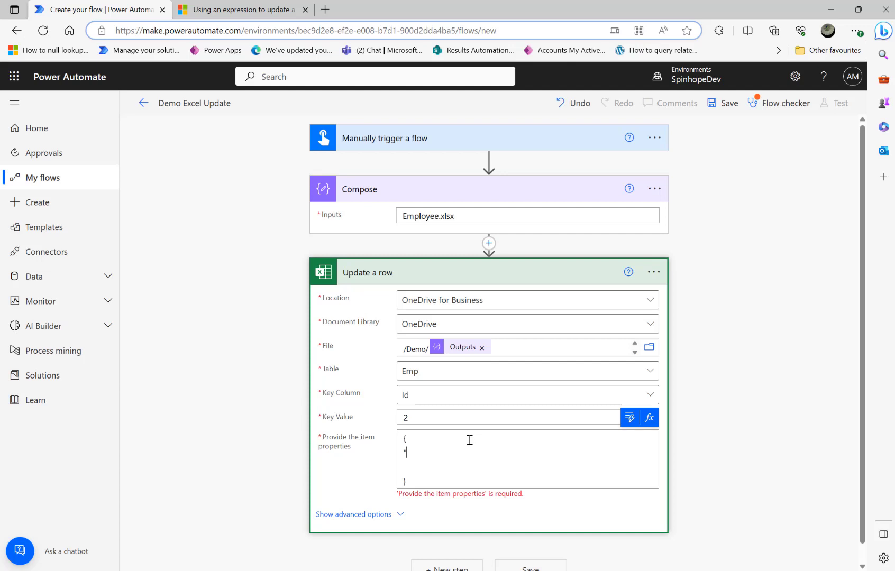
pyautogui.write('"Postcode')
pyautogui.press('BackSpace')
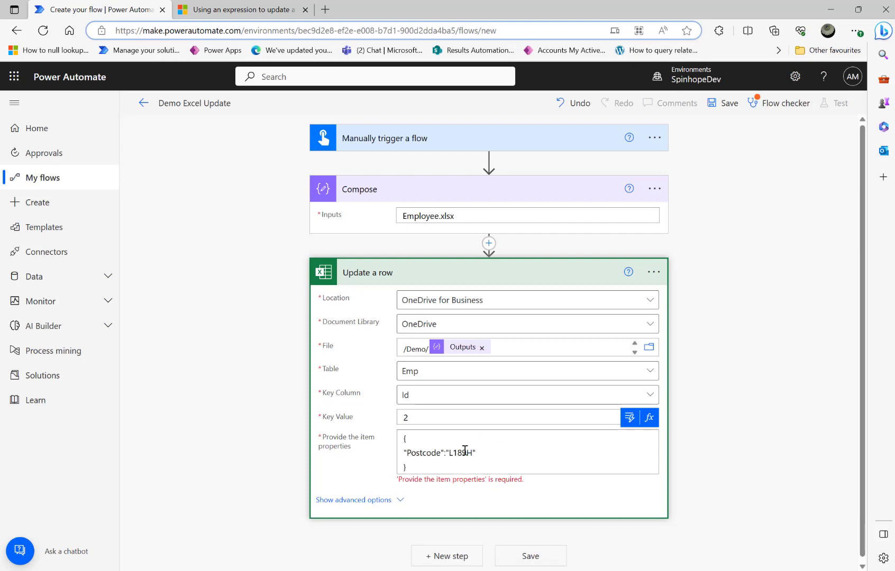
# Step: View the dynamic values available for the Postcode value in the item properties
pyautogui.doubleClick(465, 451)
pyautogui.click(630, 419)
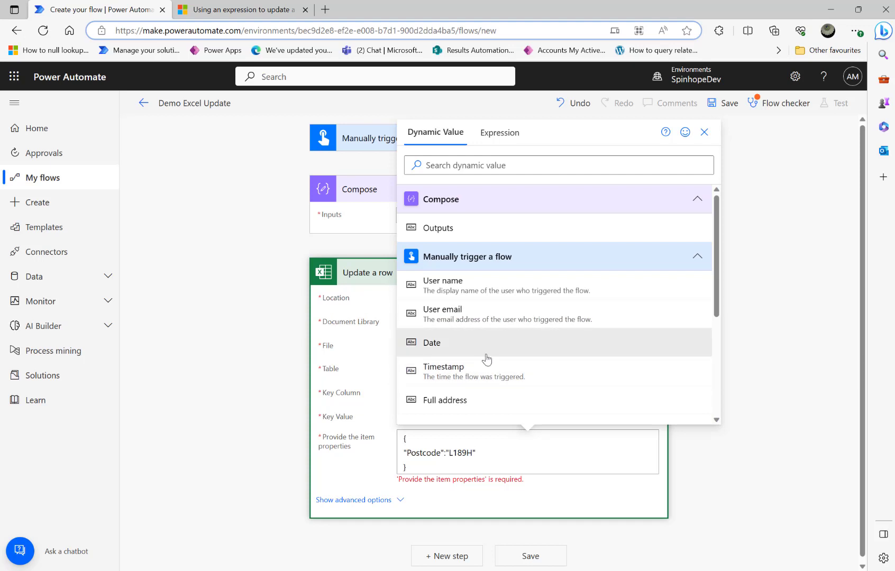
pyautogui.click(162, 391)
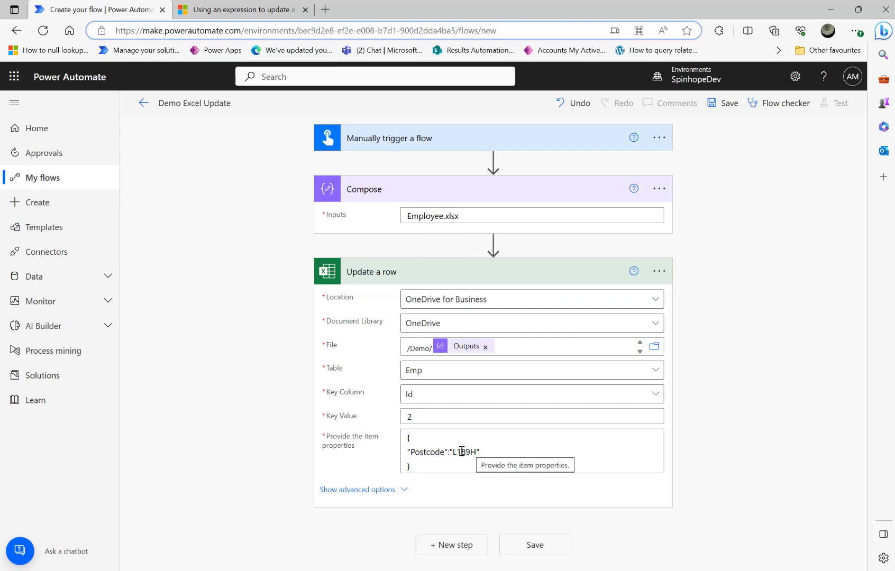
# Step: Save the flow and run a manual test of it
pyautogui.click(715, 105)
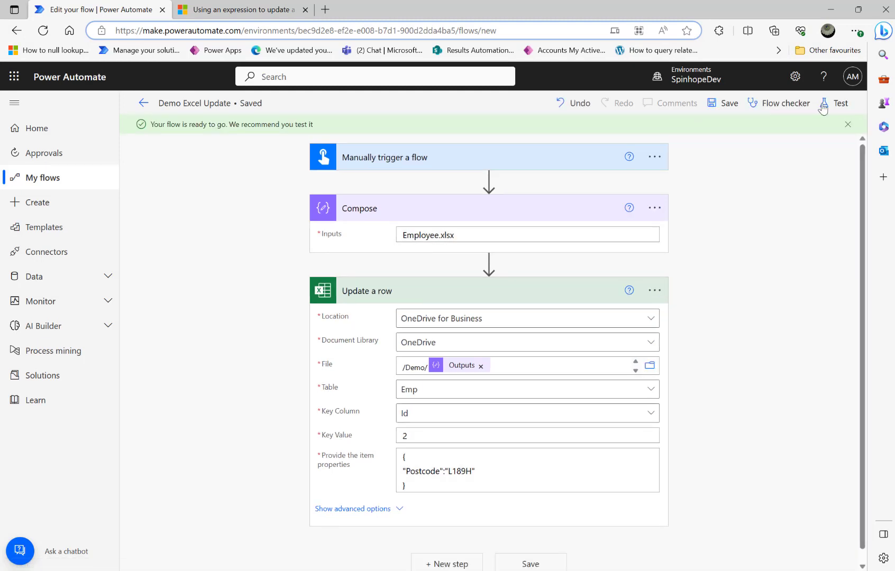
pyautogui.click(836, 104)
pyautogui.click(712, 133)
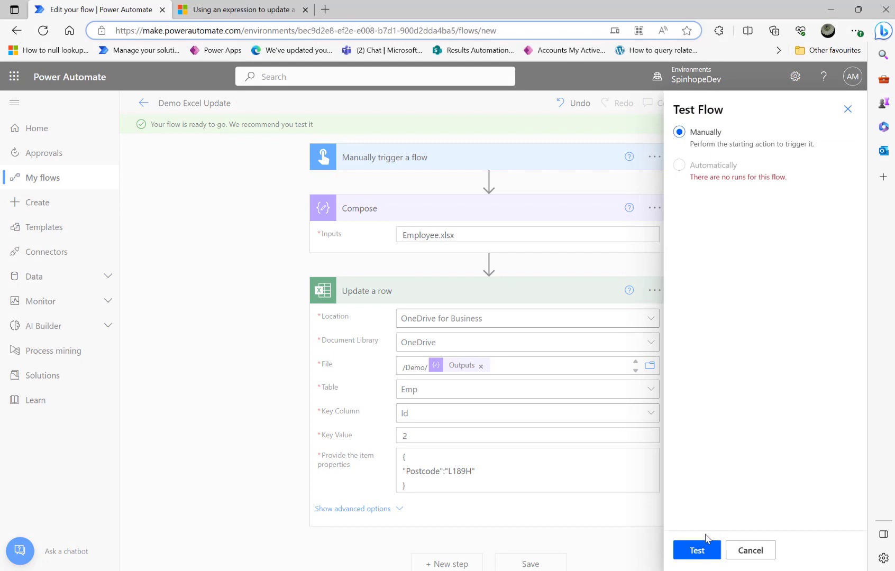
pyautogui.click(702, 551)
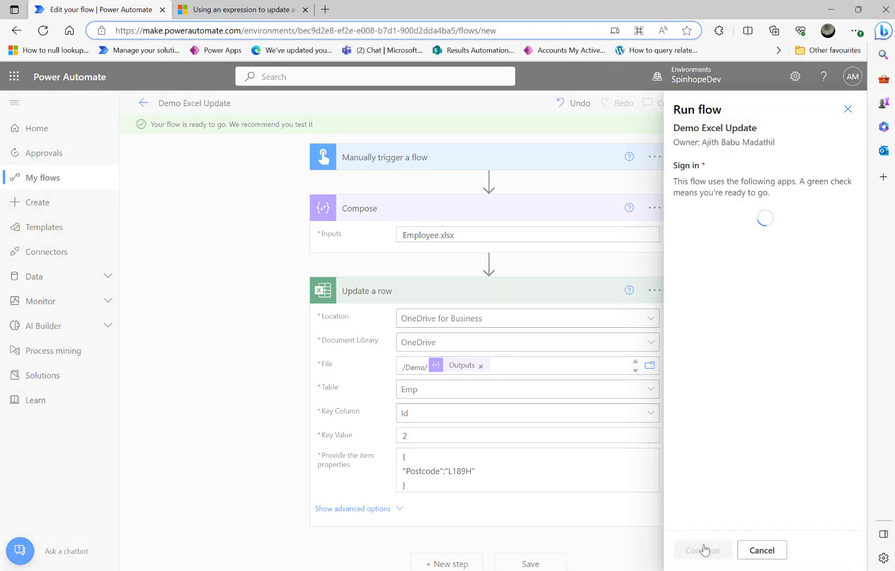
pyautogui.click(704, 550)
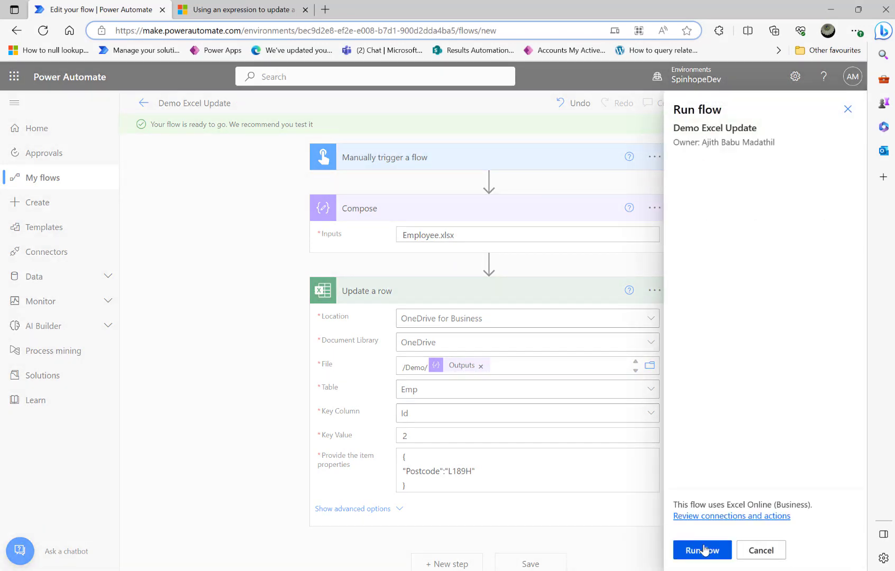
pyautogui.click(704, 550)
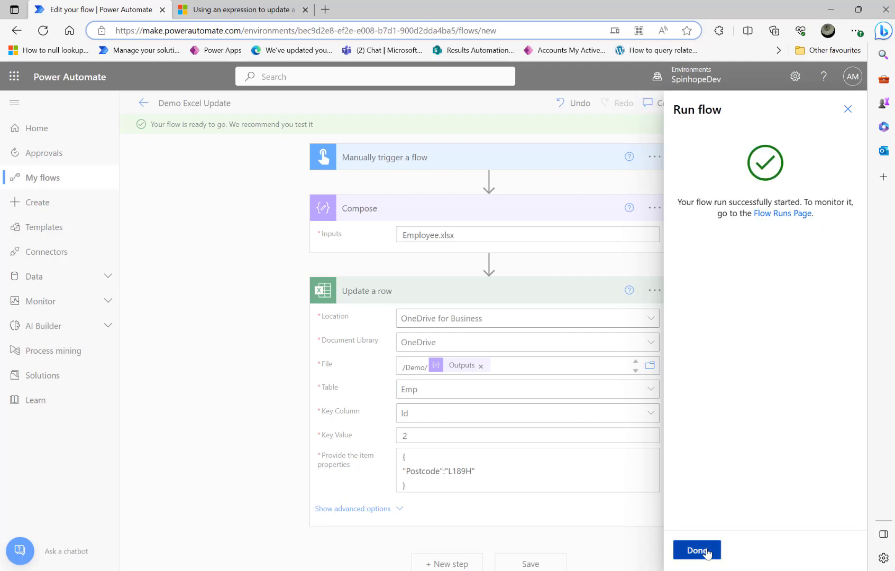
pyautogui.click(706, 552)
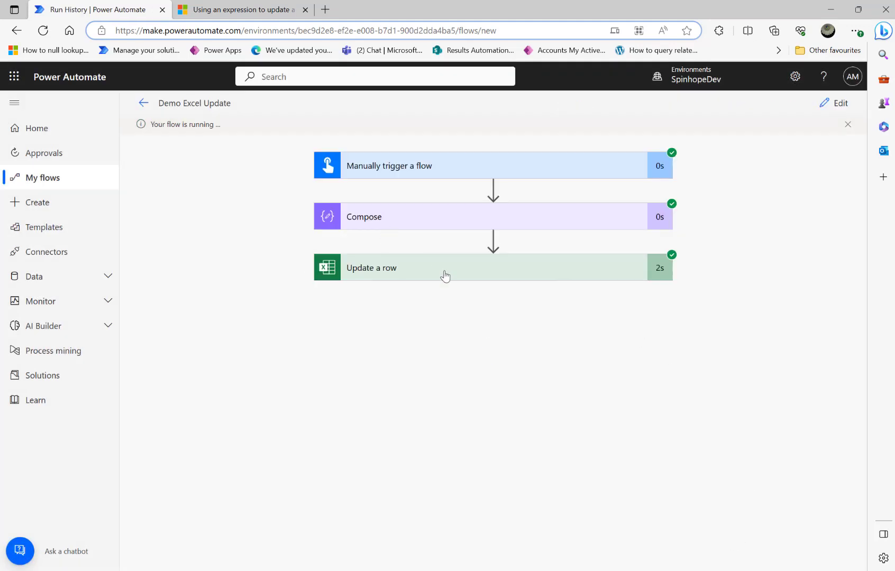
# Step: Examine the Update a row run details, comparing the key value and item properties with the row returned in the output body
pyautogui.click(445, 274)
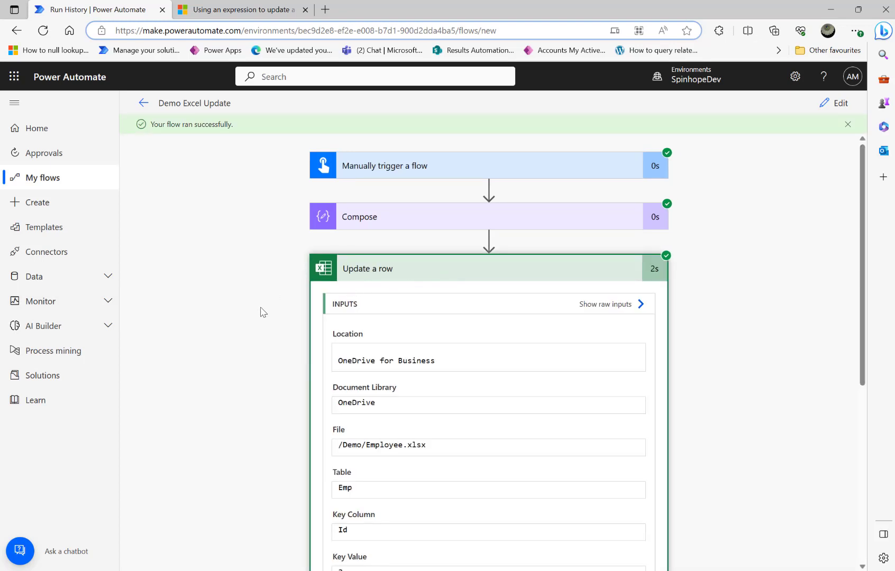
pyautogui.scroll(-1, 259, 318)
pyautogui.scroll(-5, 260, 320)
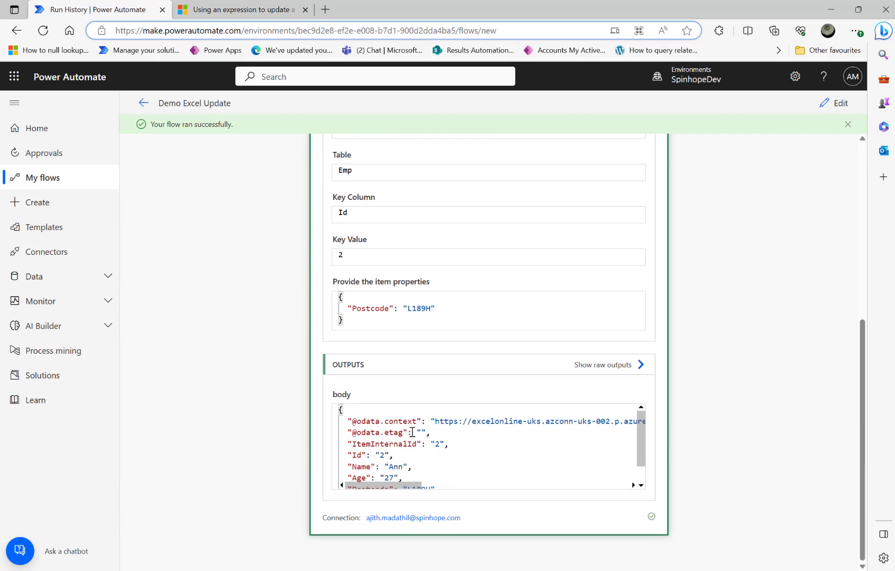
pyautogui.scroll(-1, 443, 448)
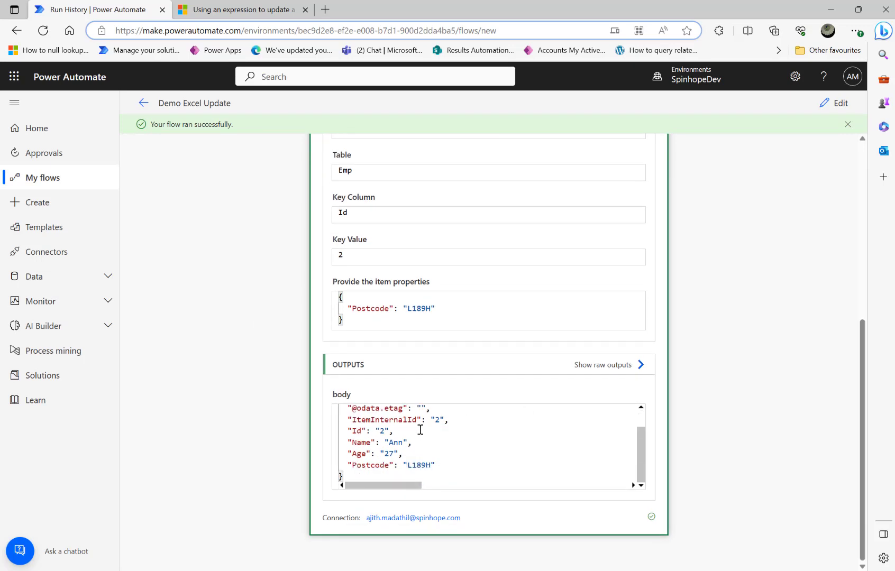
pyautogui.scroll(1, 449, 437)
pyautogui.moveTo(361, 257); pyautogui.dragTo(257, 255)
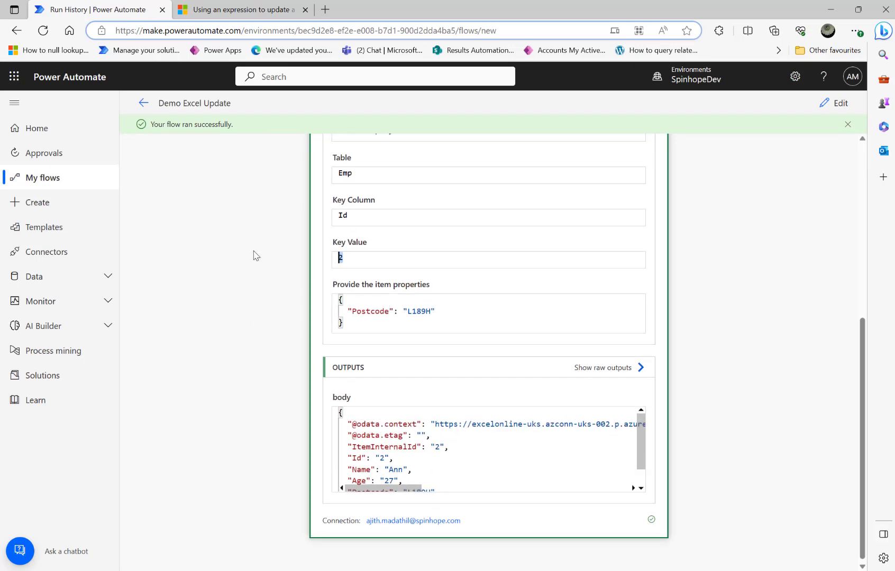
pyautogui.scroll(-1, 437, 451)
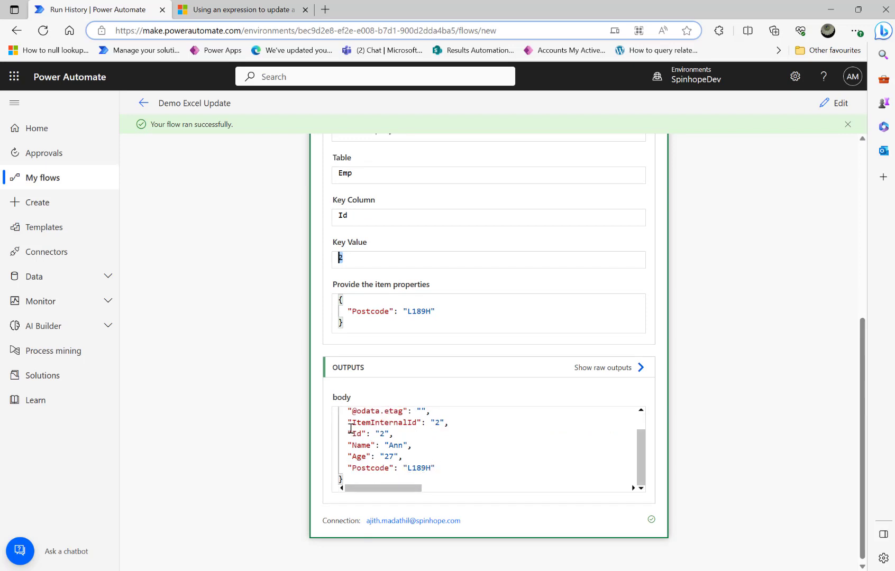
pyautogui.moveTo(348, 432); pyautogui.dragTo(433, 456)
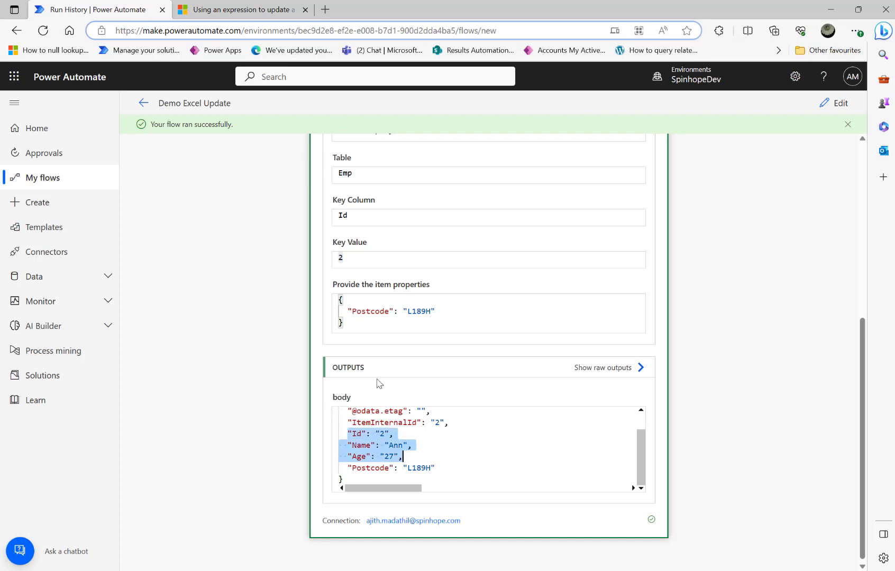
pyautogui.click(467, 434)
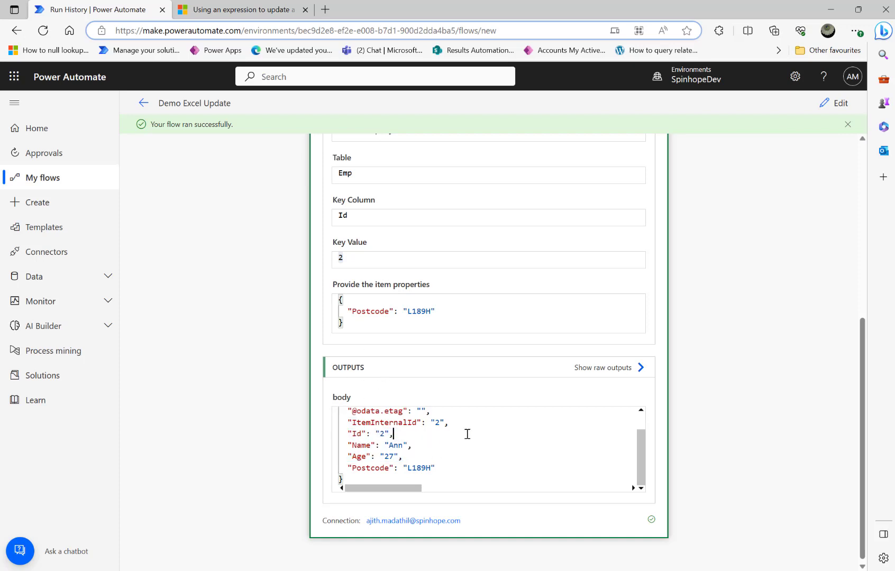
pyautogui.scroll(1, 467, 434)
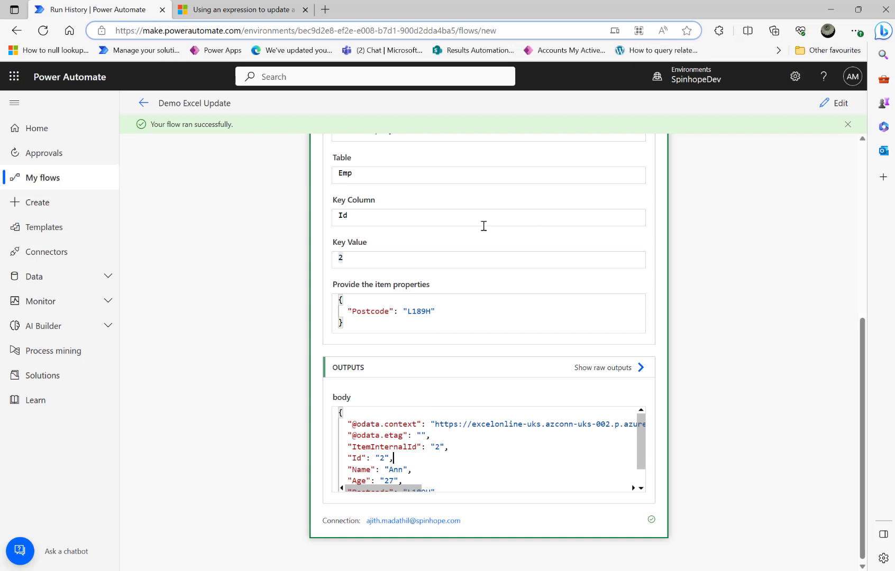
pyautogui.scroll(-1, 464, 454)
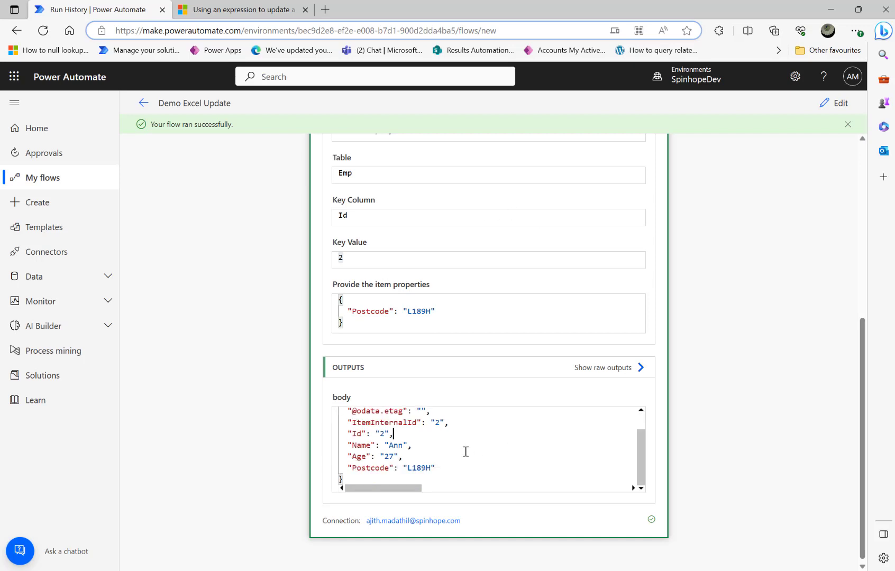
pyautogui.doubleClick(419, 466)
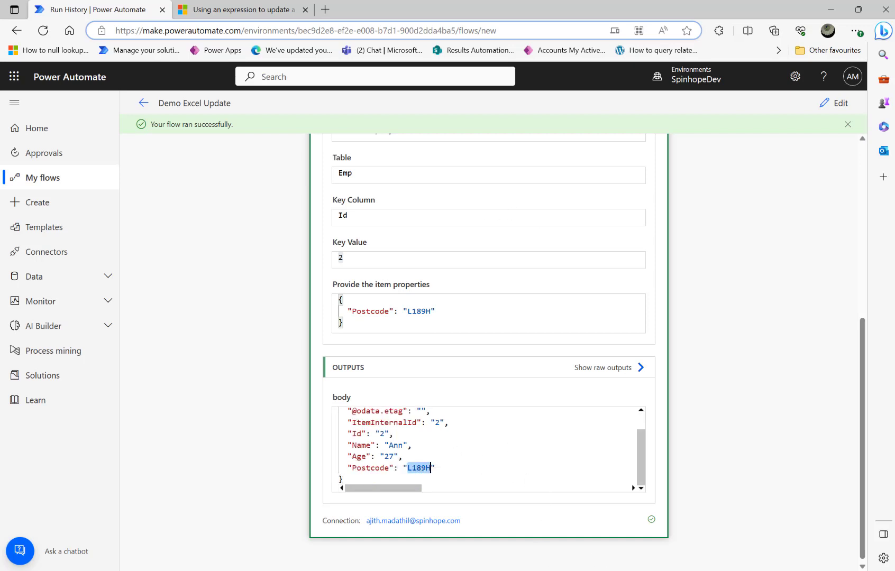
# Step: Open Employee.xlsx from the Demo folder in Excel, check the Postcode of the row with Id 2, and return to the flow run
pyautogui.moveTo(380, 570)
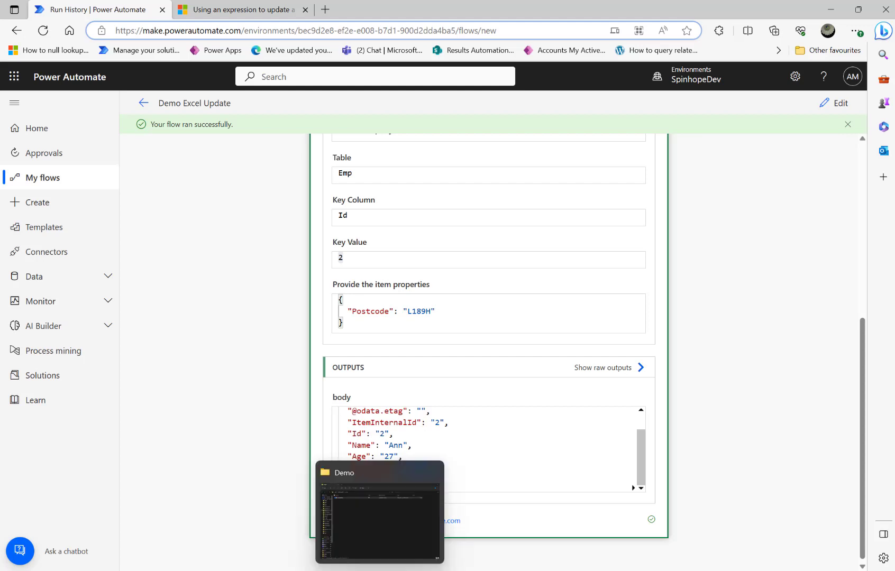
pyautogui.click(374, 538)
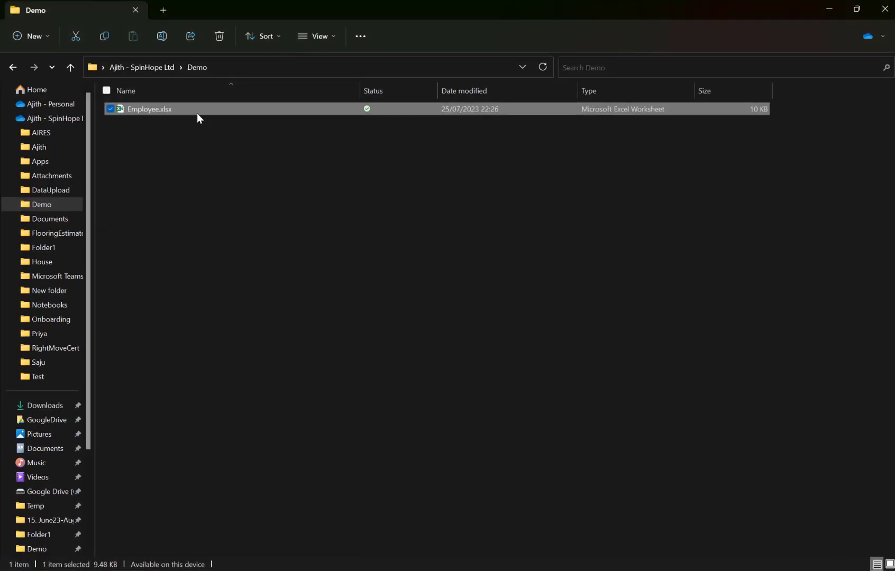
pyautogui.doubleClick(197, 113)
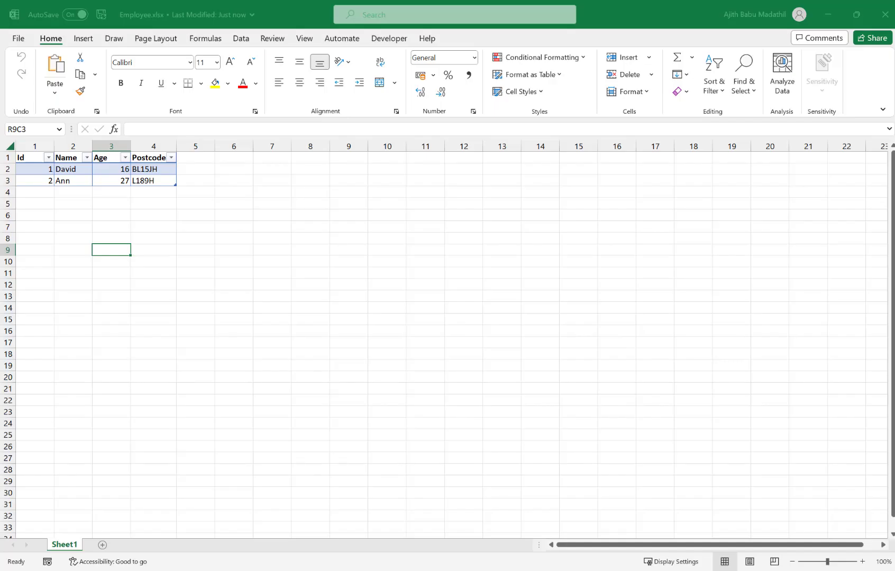
pyautogui.click(150, 180)
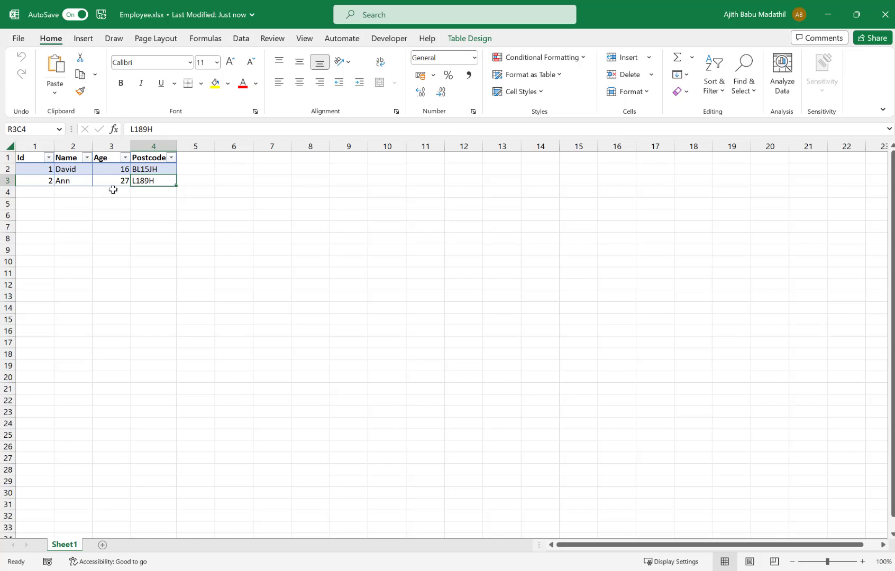
pyautogui.click(885, 16)
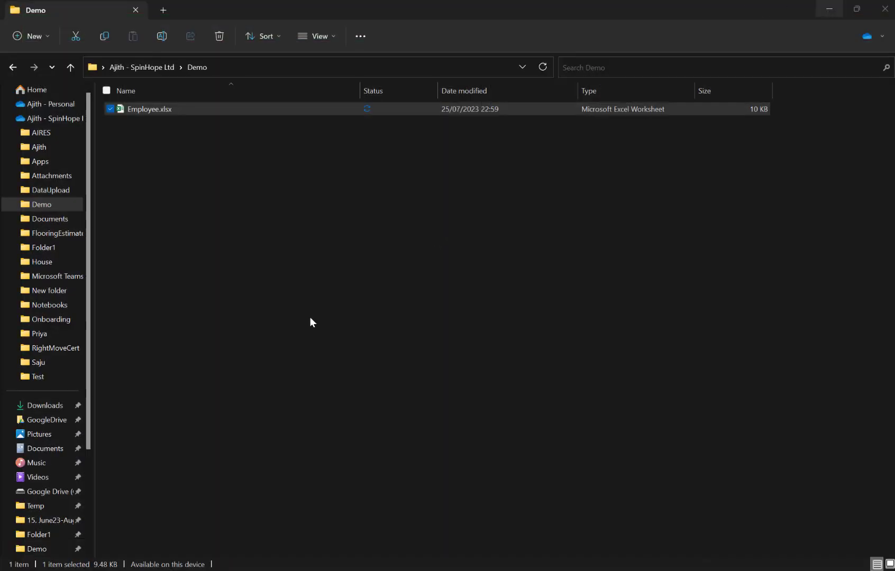
pyautogui.hotkey('alt', 'Tab')
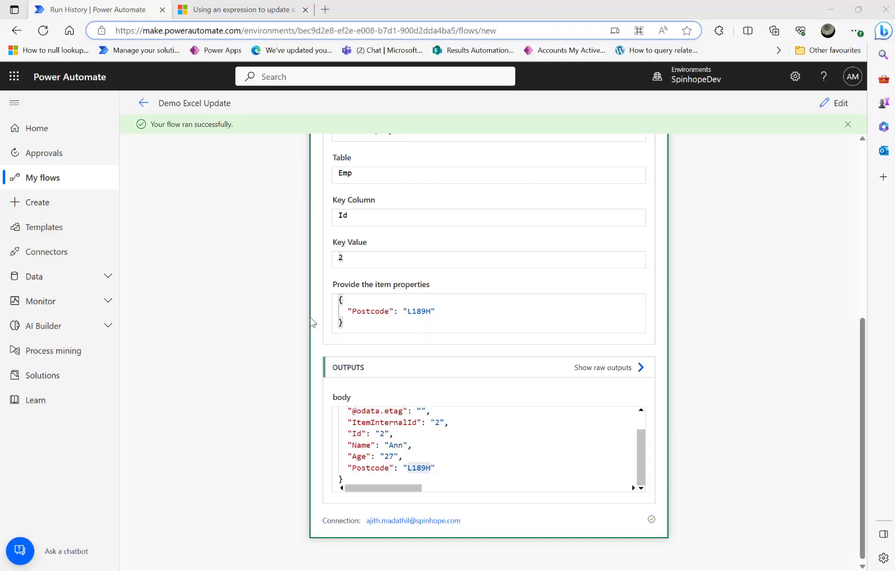
# Step: Reopen the flow for editing and add "Age":35 after the Postcode entry in the Update a row item properties
pyautogui.hotkey('ctrl', 'a')
pyautogui.click(826, 108)
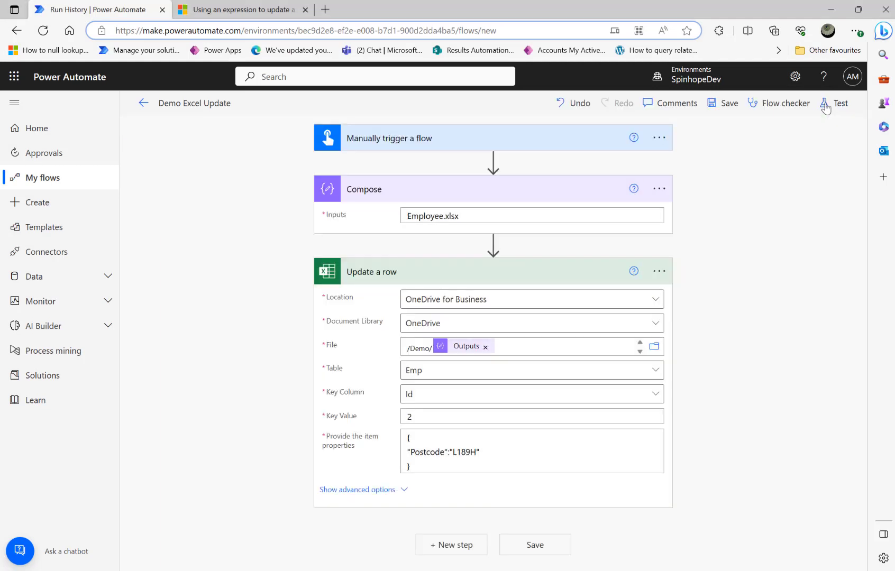
pyautogui.click(828, 104)
pyautogui.click(99, 256)
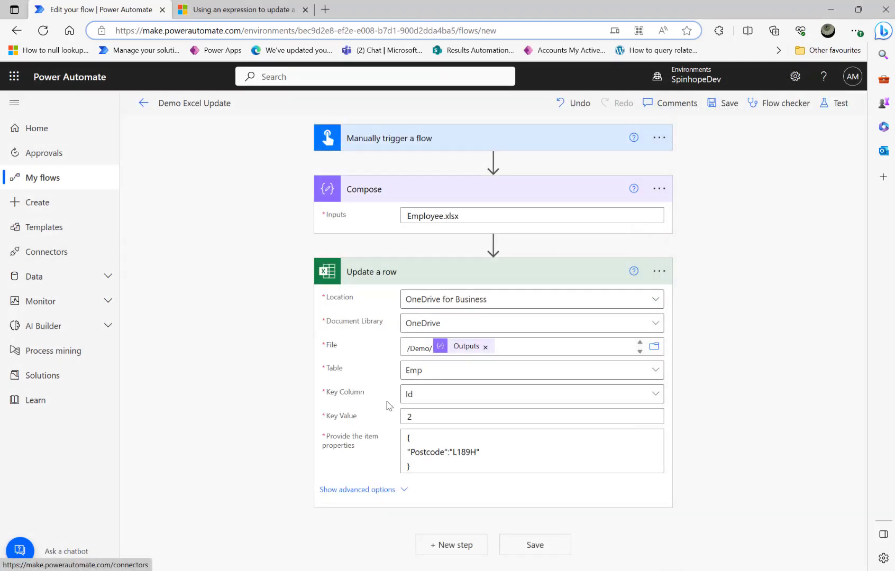
pyautogui.click(509, 457)
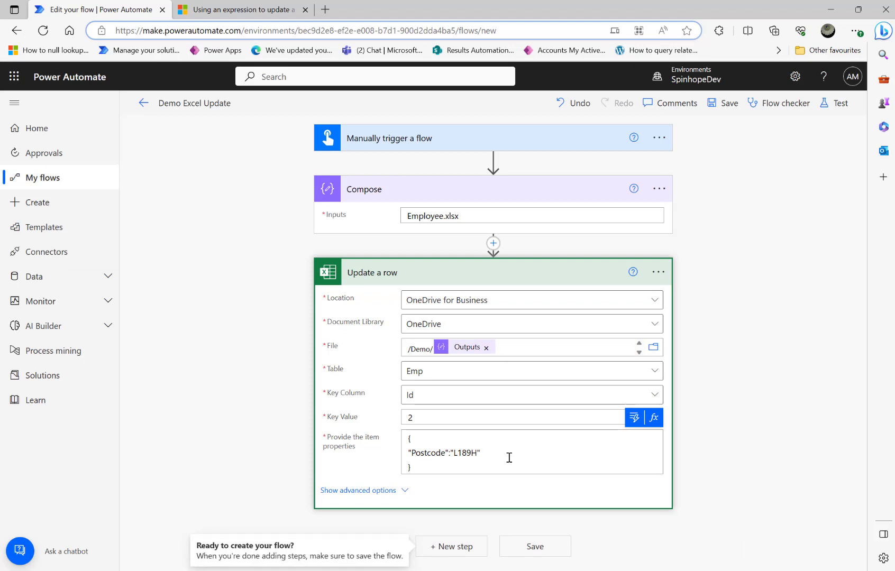
pyautogui.press('Return')
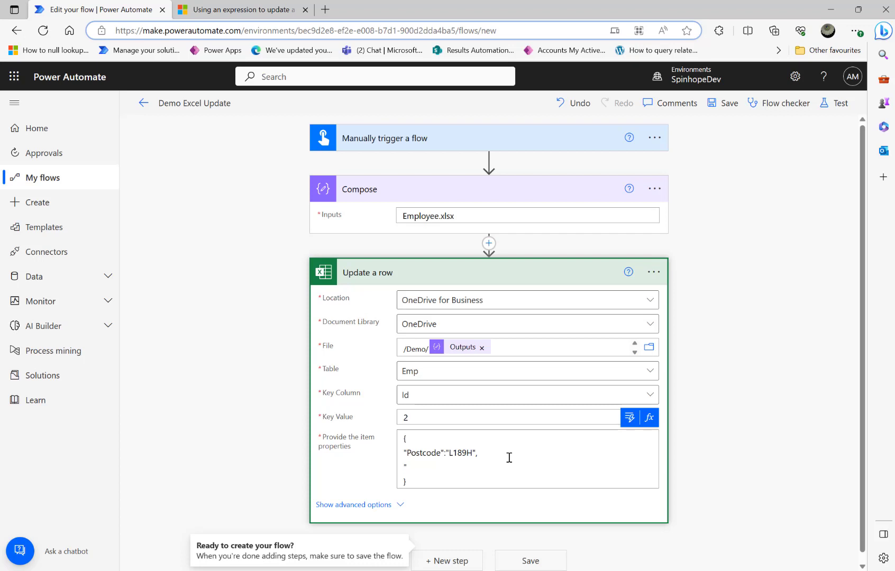
pyautogui.write('"Age":35')
# Step: Save the flow with the added Age property and test it manually
pyautogui.click(839, 103)
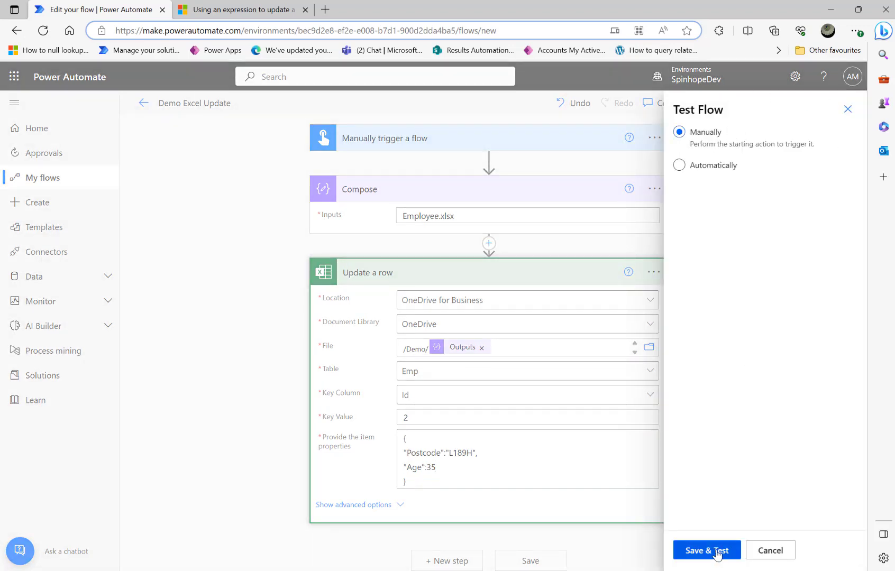
pyautogui.click(718, 552)
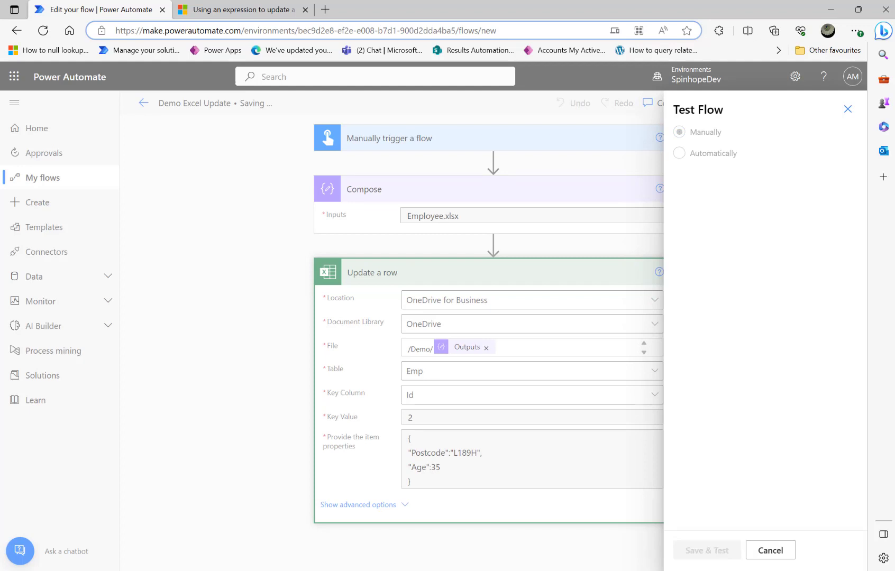
# Step: Compare the item properties with the output body in the Update a row run details, and check the Id 2 row in Employee.xlsx
pyautogui.click(446, 271)
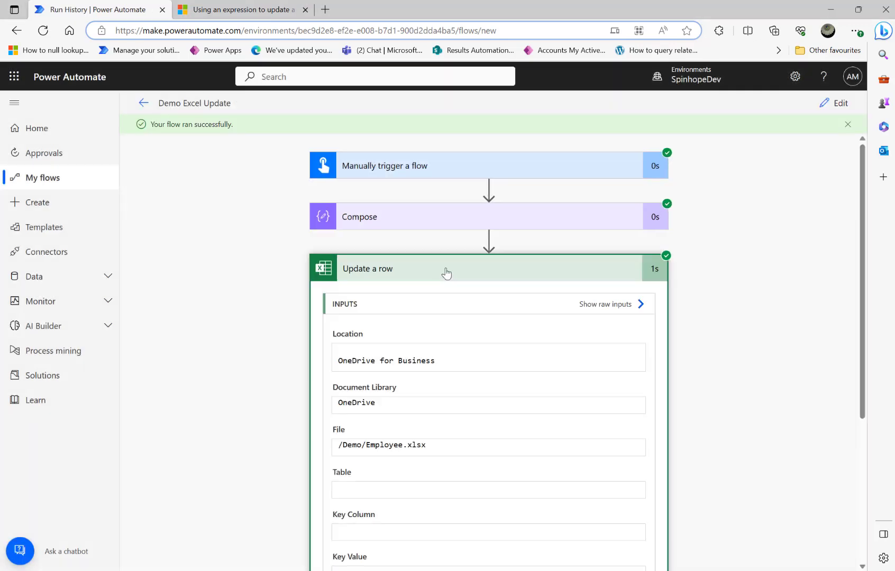
pyautogui.scroll(-5, 755, 360)
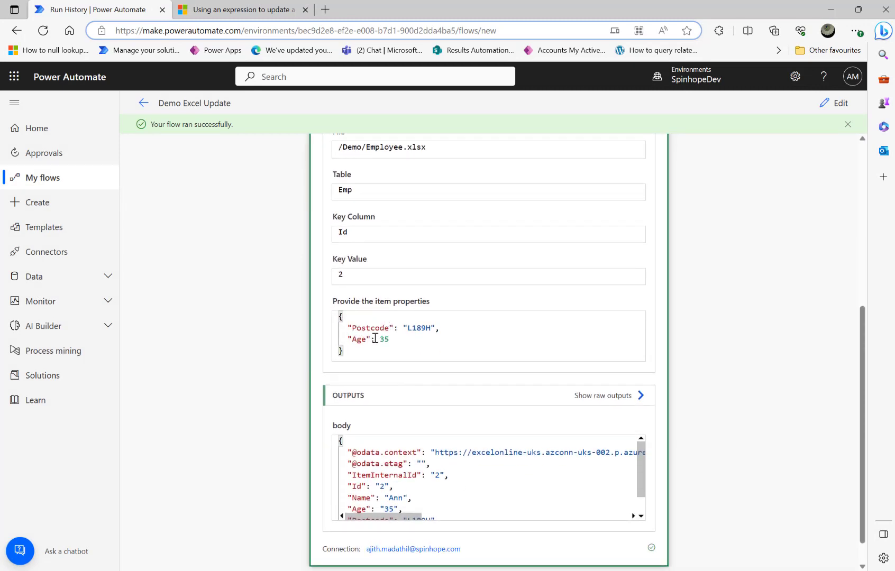
pyautogui.moveTo(377, 339); pyautogui.dragTo(437, 329)
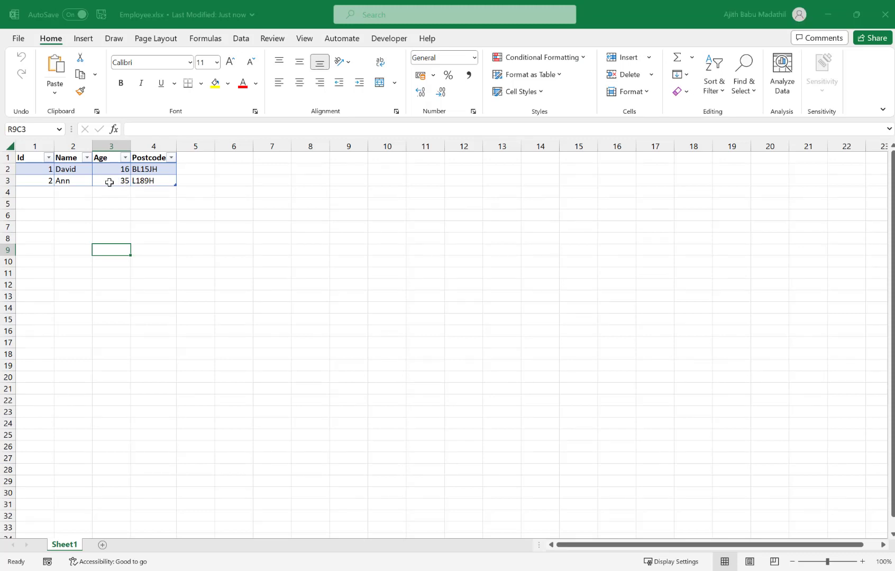
pyautogui.click(886, 17)
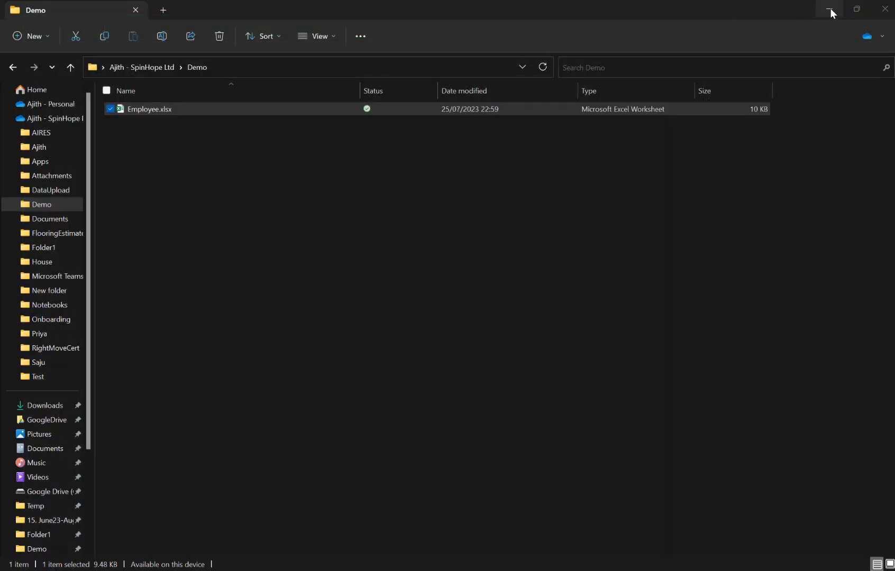
pyautogui.click(830, 8)
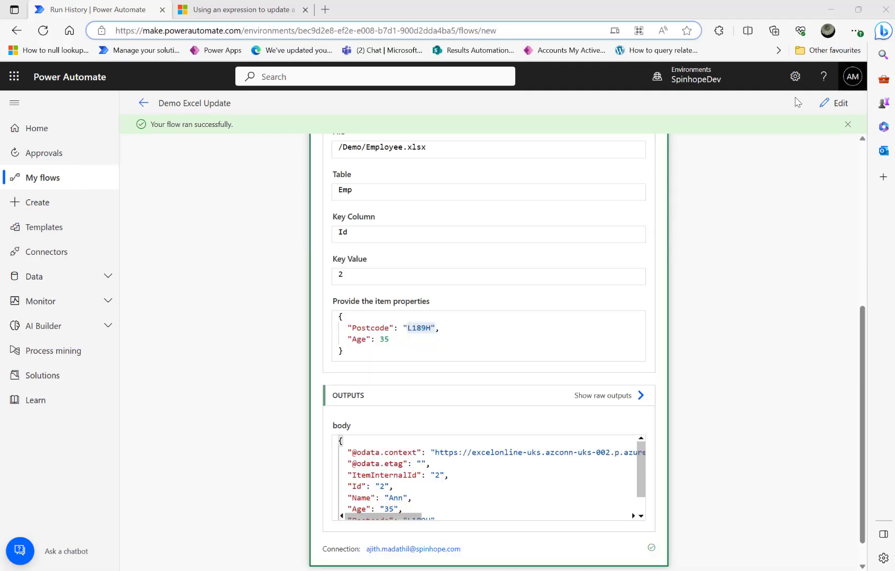
# Step: Return to editing the flow and review the Postcode and Age keys in the Update a row item properties
pyautogui.click(836, 103)
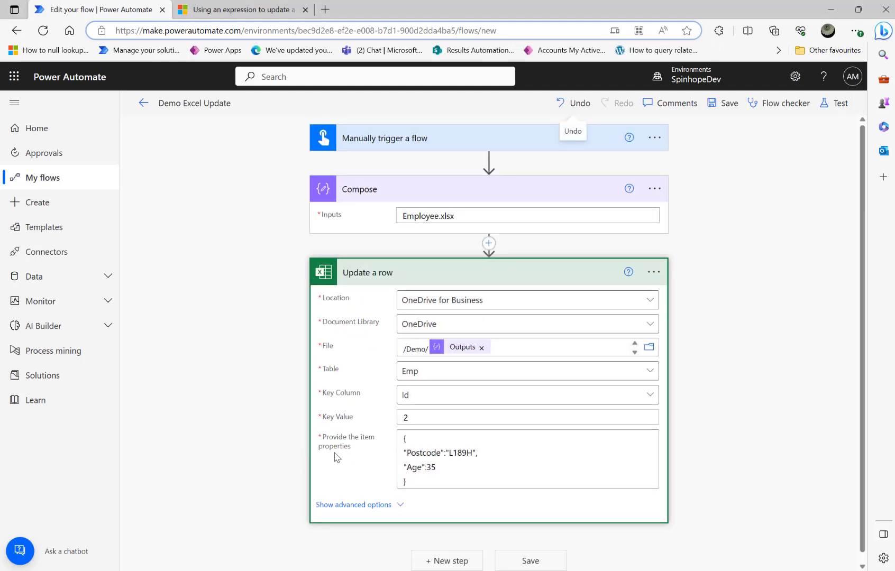
pyautogui.click(426, 476)
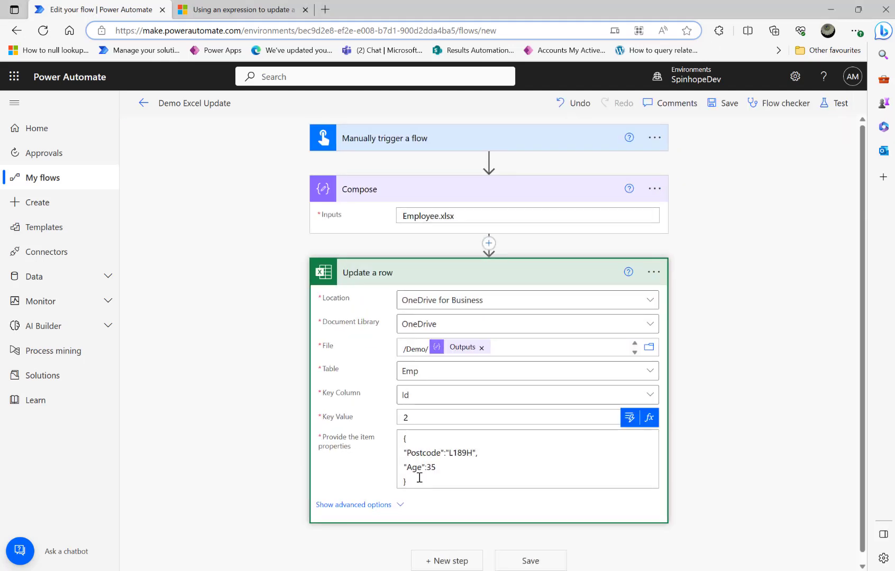
pyautogui.doubleClick(409, 453)
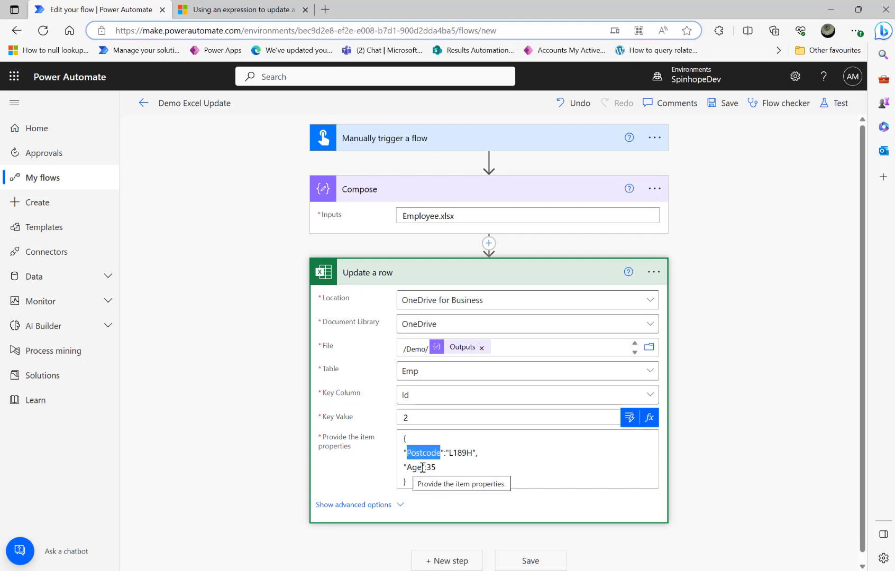
pyautogui.doubleClick(414, 468)
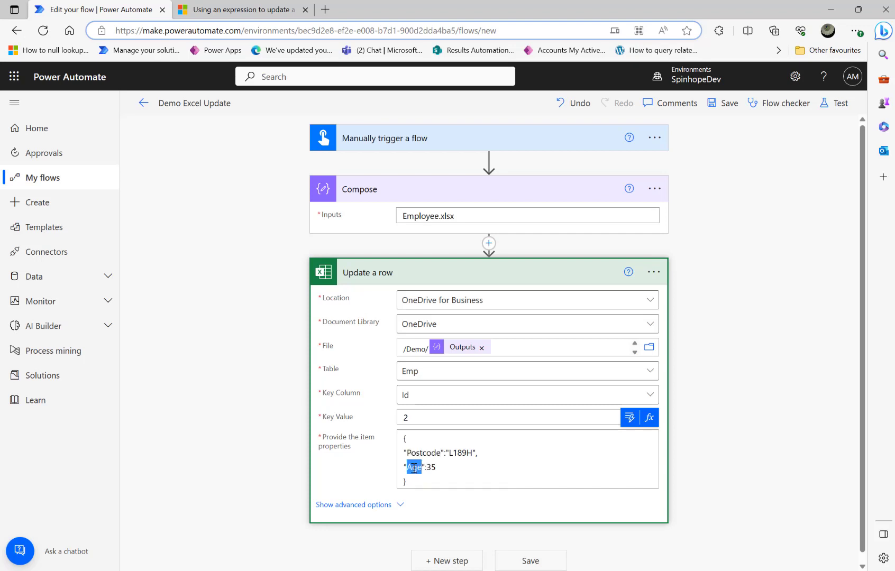
pyautogui.click(449, 468)
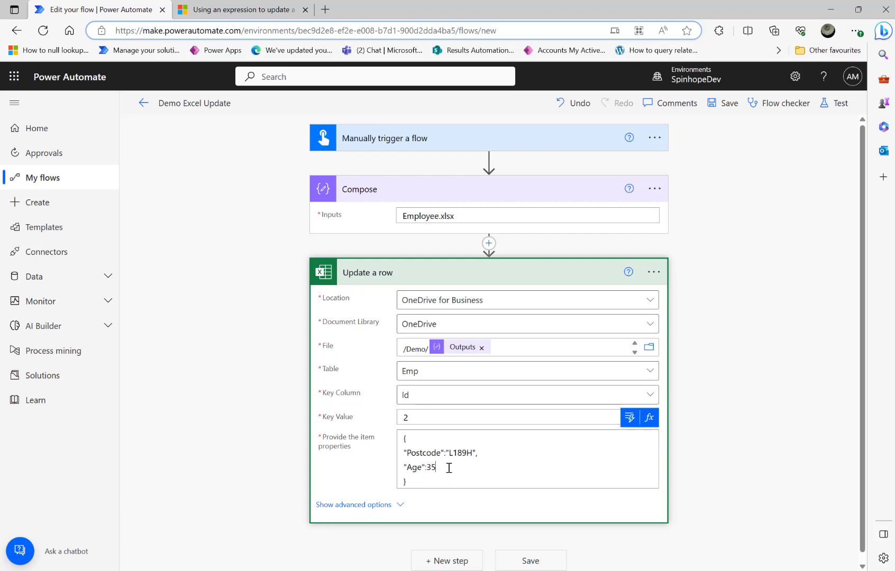